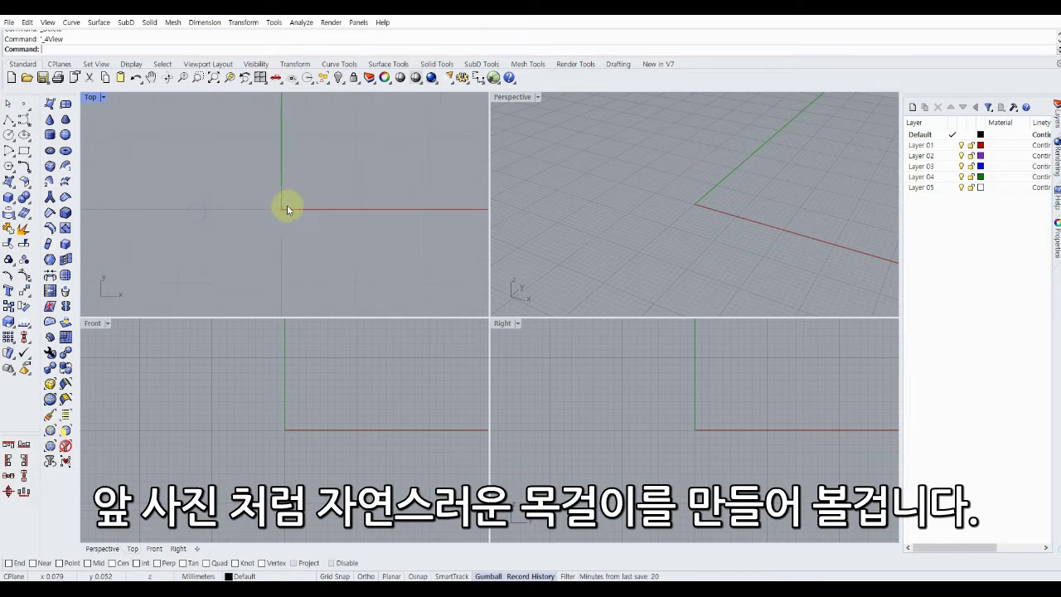
Create a small torus centred on the origin in the Top view as the first chain link
{"action": "left_click", "coordinate": [15, 203]}
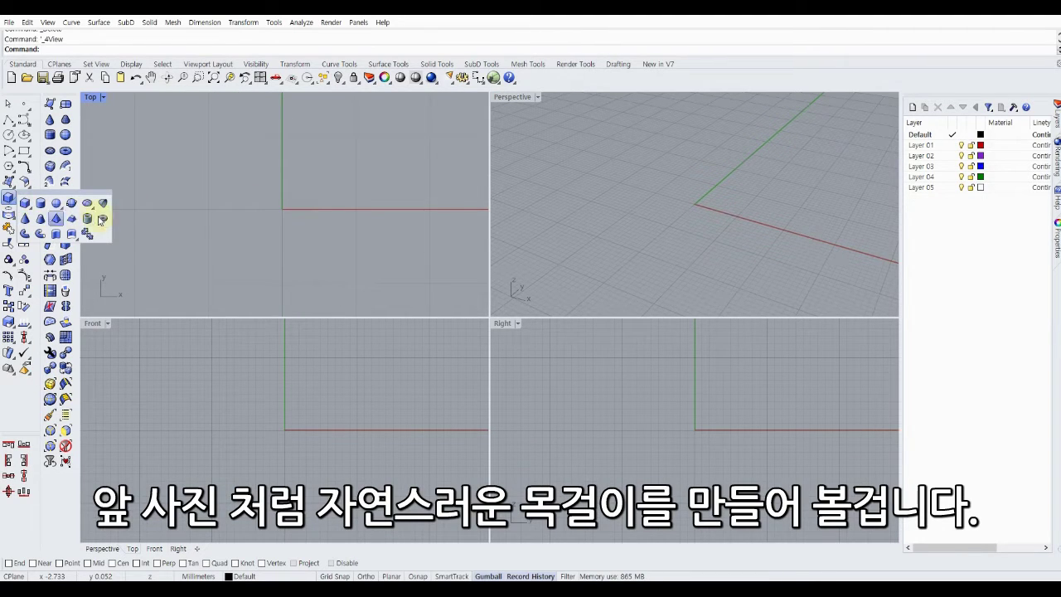
{"action": "left_click", "coordinate": [102, 220]}
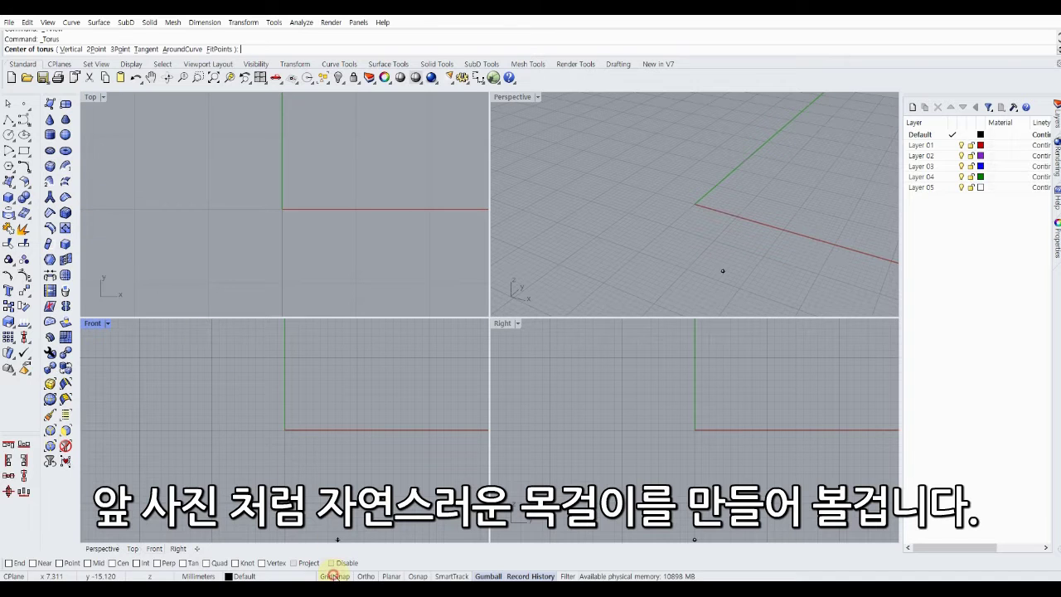
{"action": "left_click", "coordinate": [281, 208]}
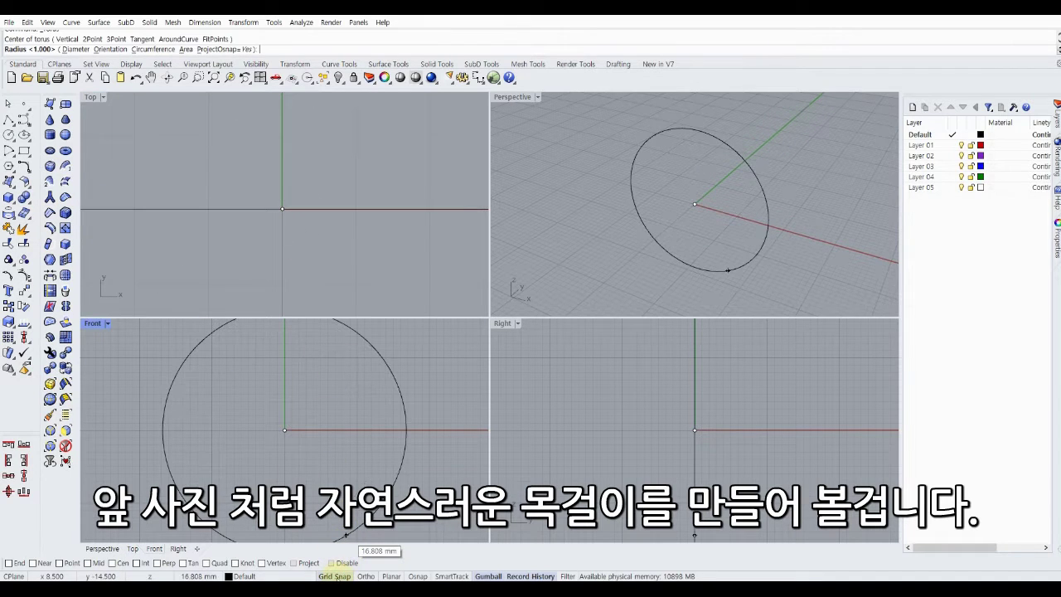
{"action": "left_click", "coordinate": [358, 207]}
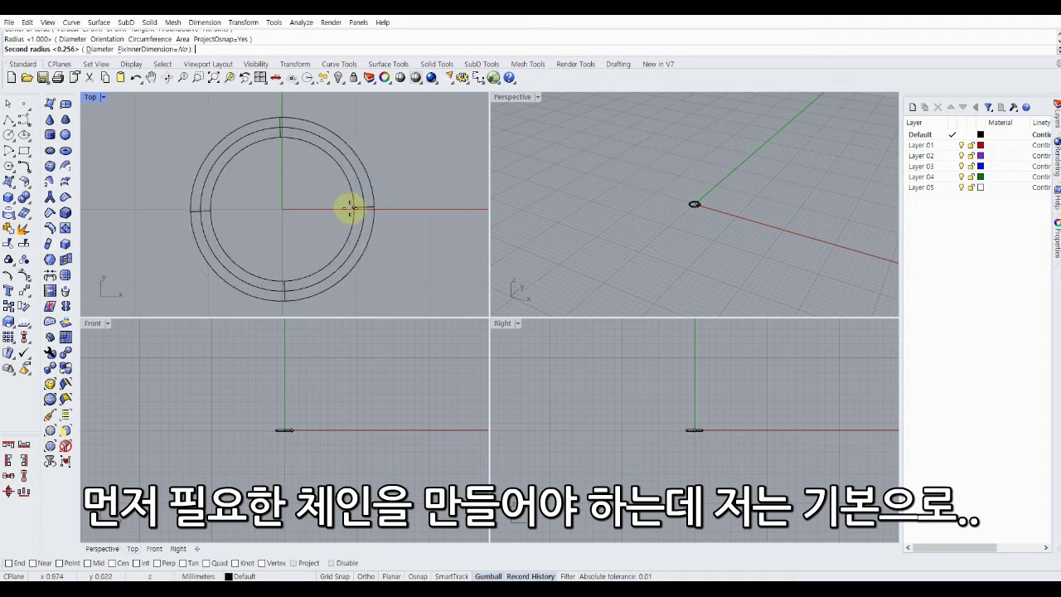
{"action": "left_click", "coordinate": [347, 213]}
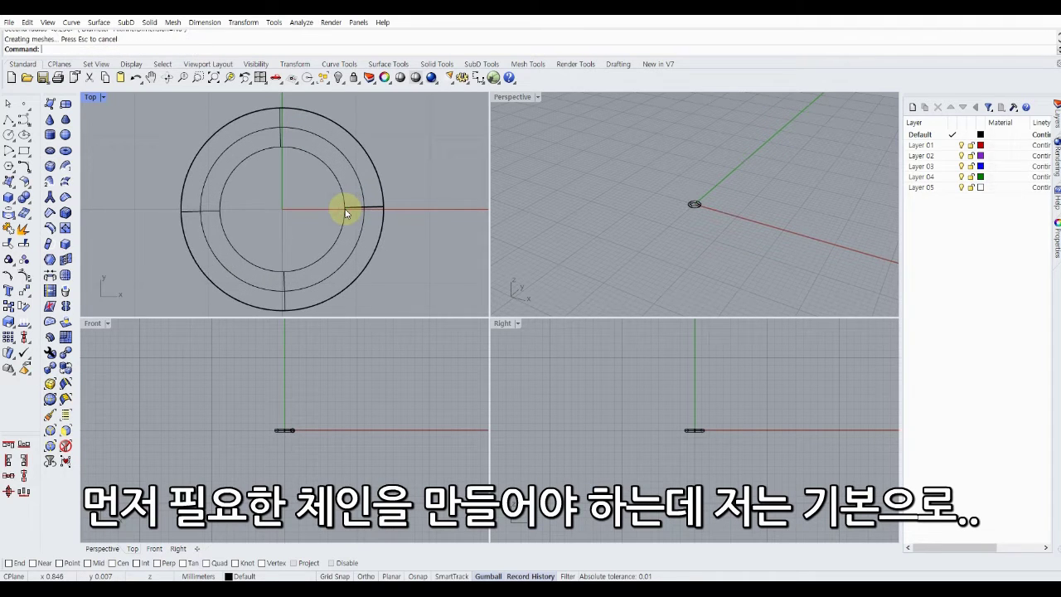
Copy the torus about 1.6 mm along the positive X direction so the two rings overlap
{"action": "left_click", "coordinate": [346, 207]}
{"action": "scroll", "coordinate": [323, 228], "scroll_direction": "down", "scroll_amount": 3}
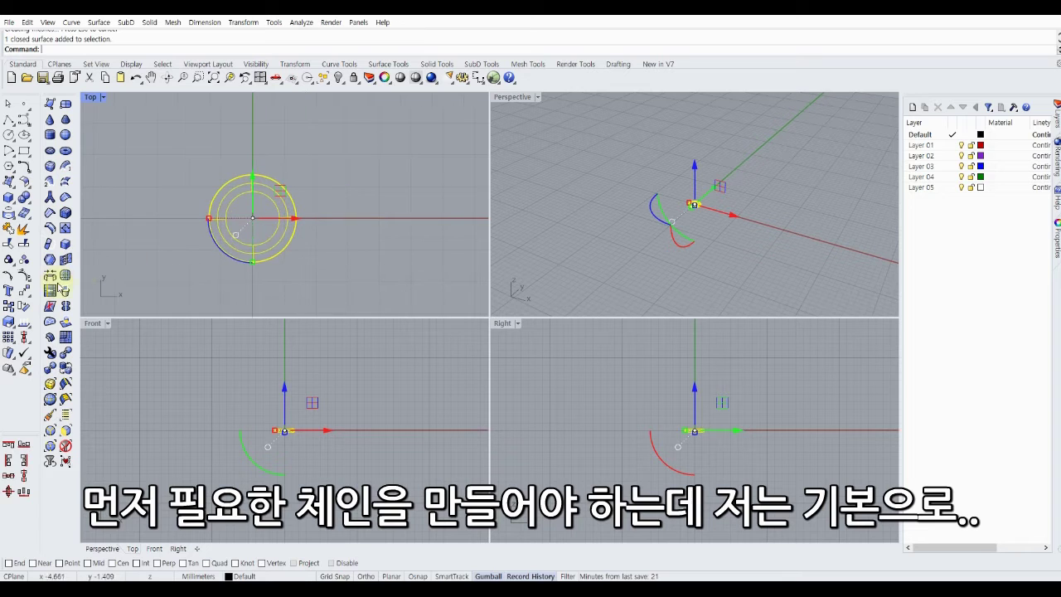
{"action": "left_click", "coordinate": [8, 305]}
{"action": "left_click", "coordinate": [209, 217]}
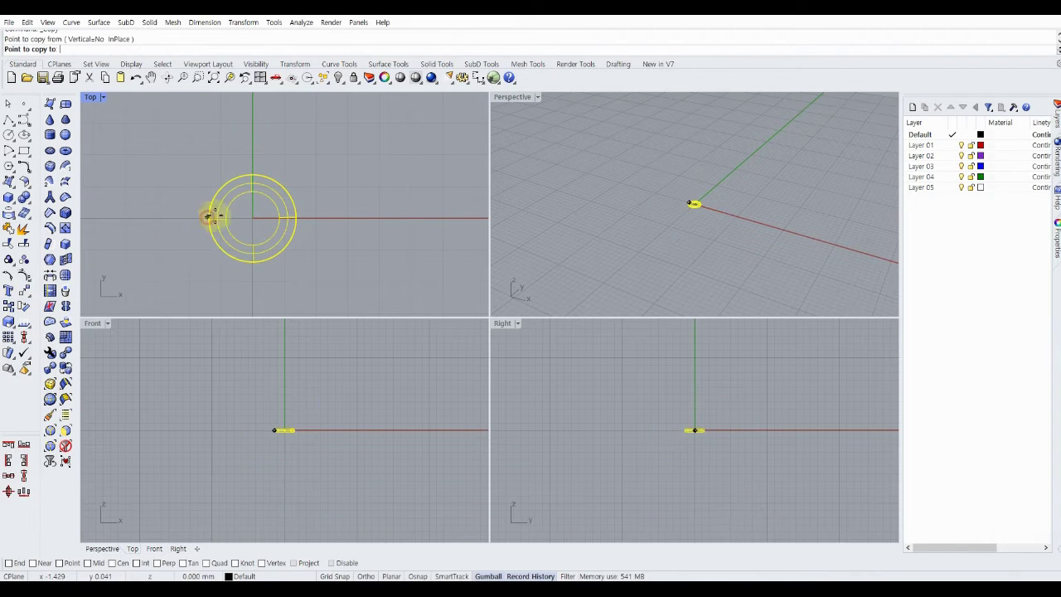
{"action": "left_click", "coordinate": [257, 213]}
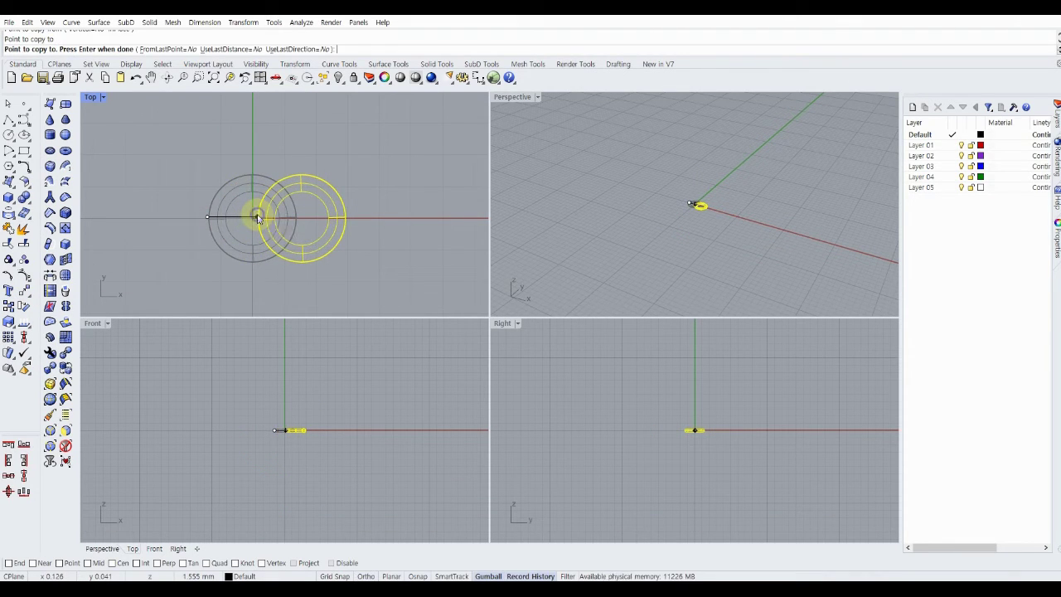
{"action": "right_click", "coordinate": [285, 196]}
Rotate the copied ring about the X axis so it stands perpendicular to the first link
{"action": "left_click", "coordinate": [309, 193]}
{"action": "scroll", "coordinate": [702, 450], "scroll_direction": "up", "scroll_amount": 10}
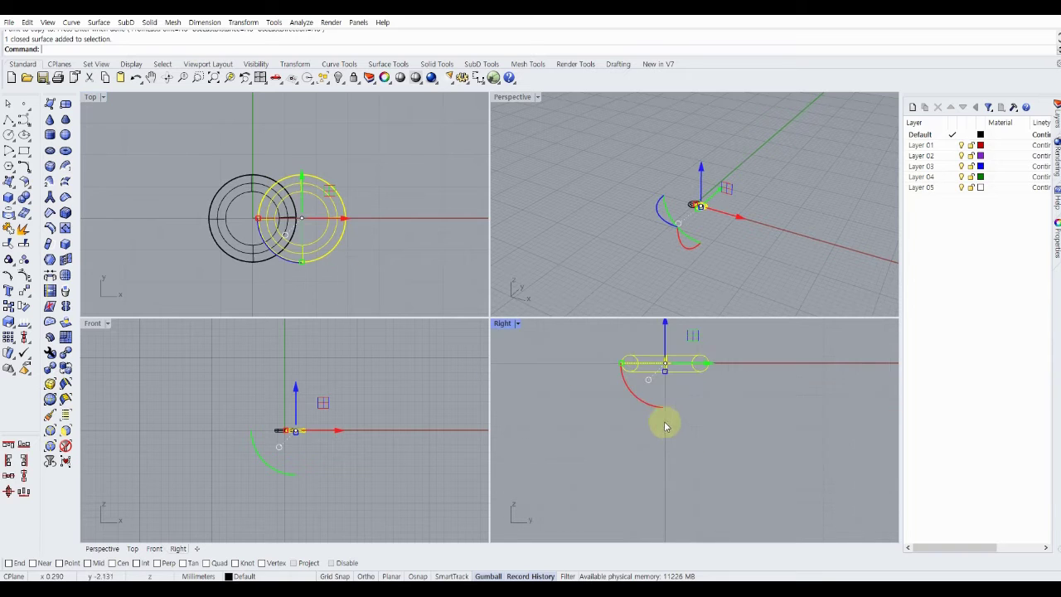
{"action": "right_click_drag", "start_coordinate": [642, 401], "coordinate": [637, 444]}
{"action": "left_click_drag", "start_coordinate": [637, 443], "coordinate": [711, 458]}
{"action": "left_click", "coordinate": [406, 253]}
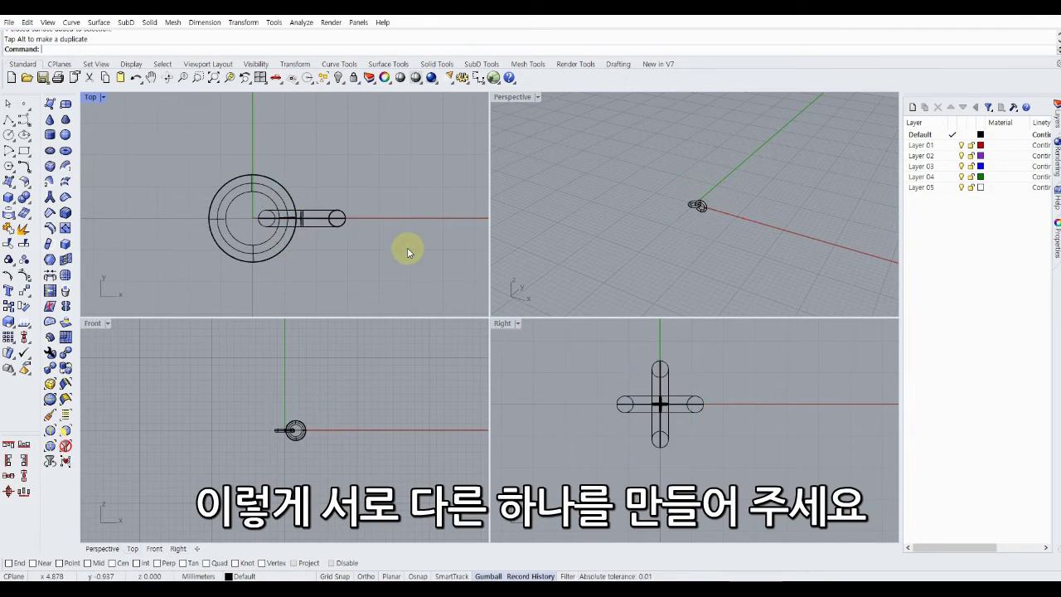
Sketch a freehand, wavy U-shaped necklace curve above the chain links in the Top view
{"action": "scroll", "coordinate": [407, 246], "scroll_direction": "down", "scroll_amount": 3}
{"action": "right_click_drag", "start_coordinate": [360, 227], "coordinate": [301, 263]}
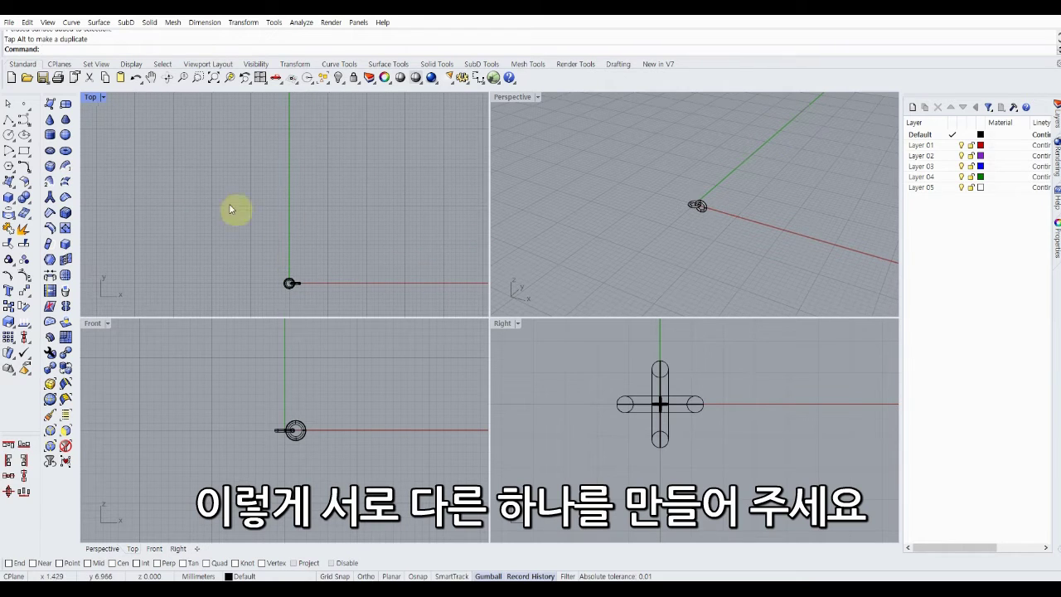
{"action": "scroll", "coordinate": [154, 166], "scroll_direction": "down", "scroll_amount": 14}
{"action": "right_click_drag", "start_coordinate": [155, 169], "coordinate": [189, 224]}
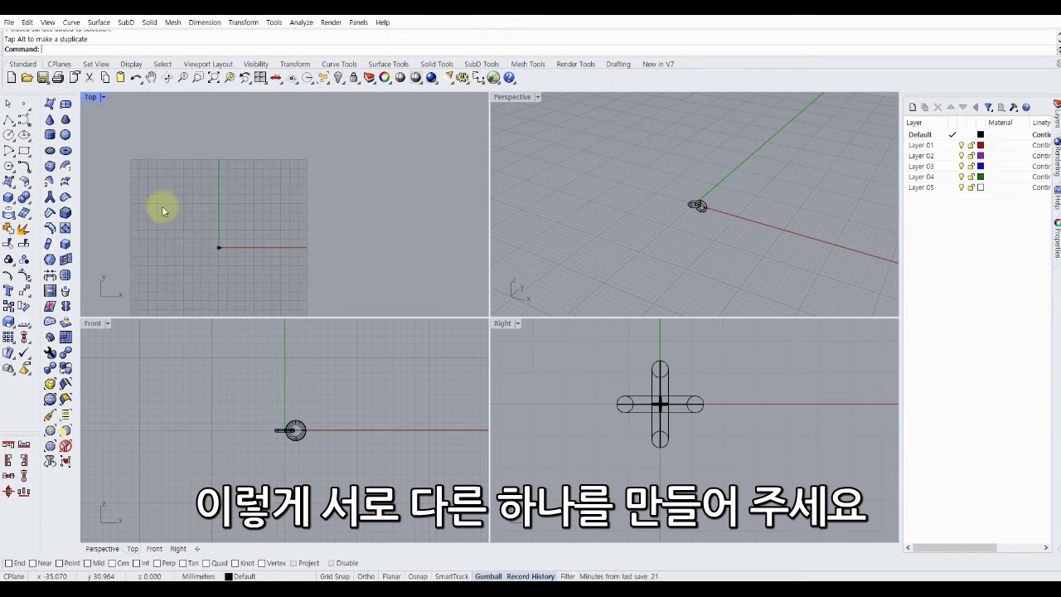
{"action": "left_click", "coordinate": [24, 121]}
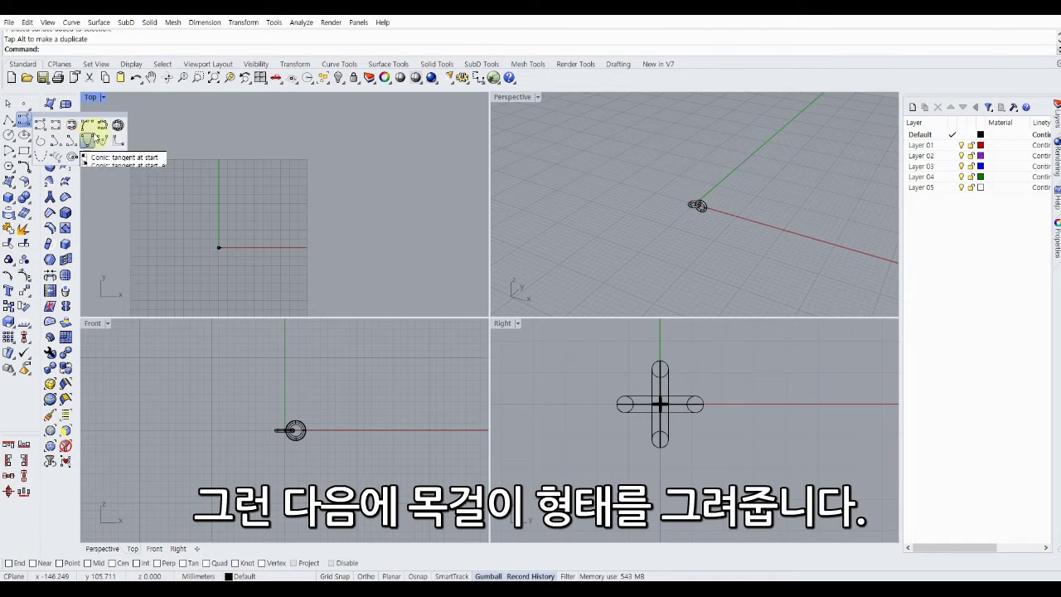
{"action": "left_click", "coordinate": [103, 125]}
{"action": "left_click_drag", "start_coordinate": [238, 108], "coordinate": [238, 123]}
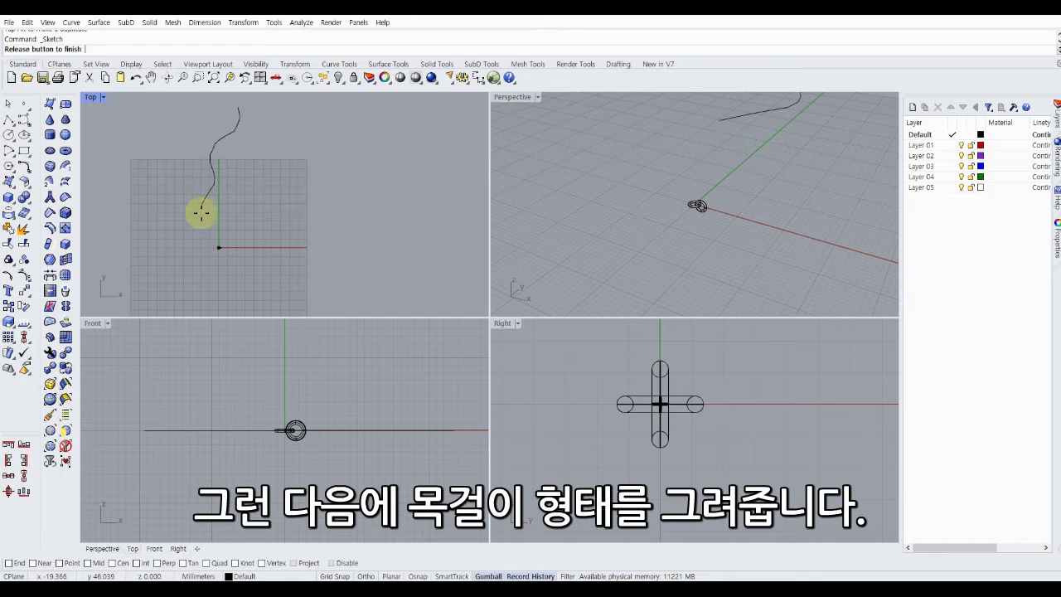
{"action": "mouse_move", "coordinate": [200, 213]}
{"action": "left_mouse_down"}
{"action": "mouse_move", "coordinate": [213, 235]}
{"action": "mouse_move", "coordinate": [301, 144]}
{"action": "mouse_move", "coordinate": [316, 113]}
{"action": "left_mouse_up"}
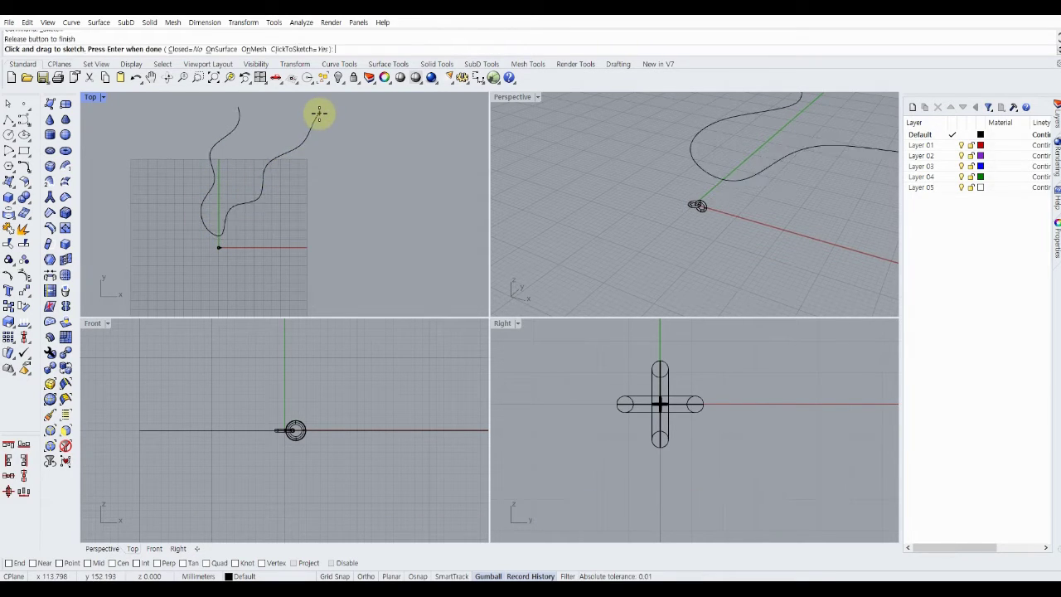
{"action": "left_click", "coordinate": [9, 103]}
{"action": "right_click", "coordinate": [190, 197]}
Move the sketched necklace curve slightly farther from the chain links in the Top view
{"action": "mouse_move", "coordinate": [195, 190]}
{"action": "right_mouse_down"}
{"action": "mouse_move", "coordinate": [197, 171]}
{"action": "mouse_move", "coordinate": [178, 205]}
{"action": "right_mouse_up"}
{"action": "left_click_drag", "start_coordinate": [192, 207], "coordinate": [195, 193]}
{"action": "left_click", "coordinate": [162, 186]}
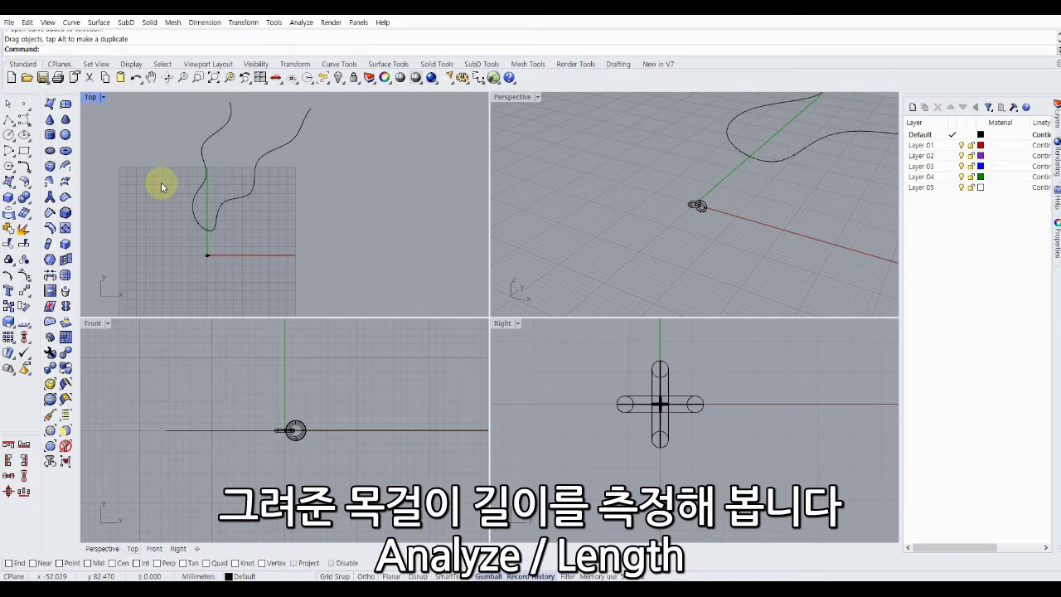
Measure the length of the sketched necklace curve
{"action": "left_click", "coordinate": [301, 23]}
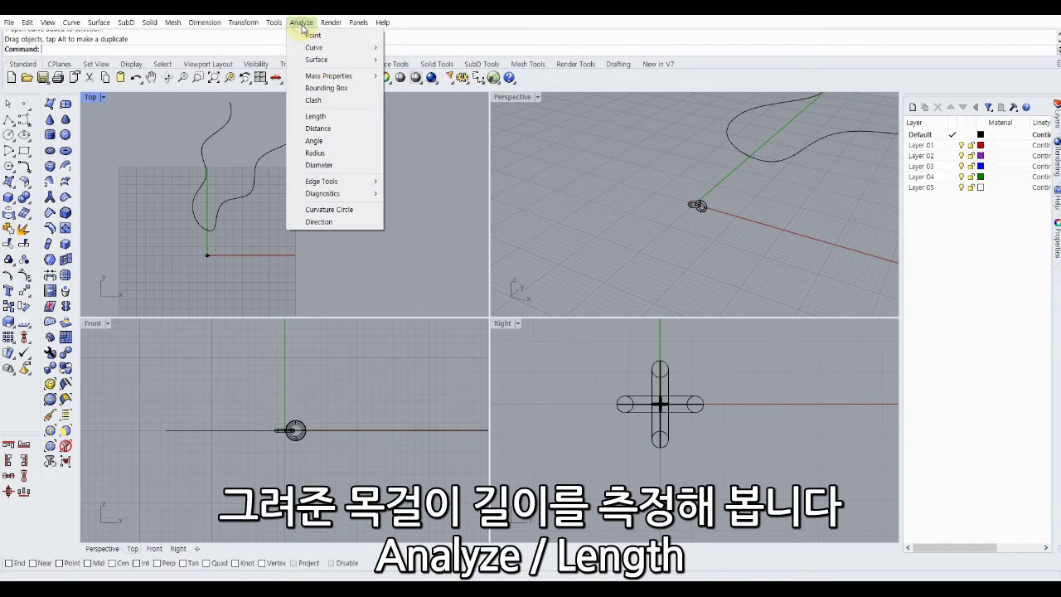
{"action": "left_click", "coordinate": [322, 117]}
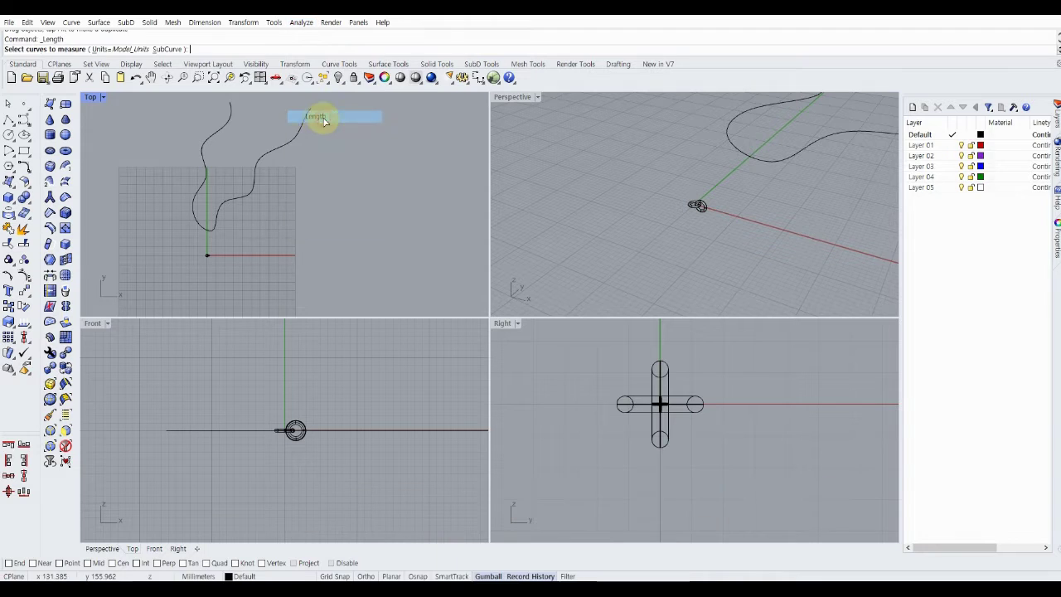
{"action": "left_click", "coordinate": [232, 204]}
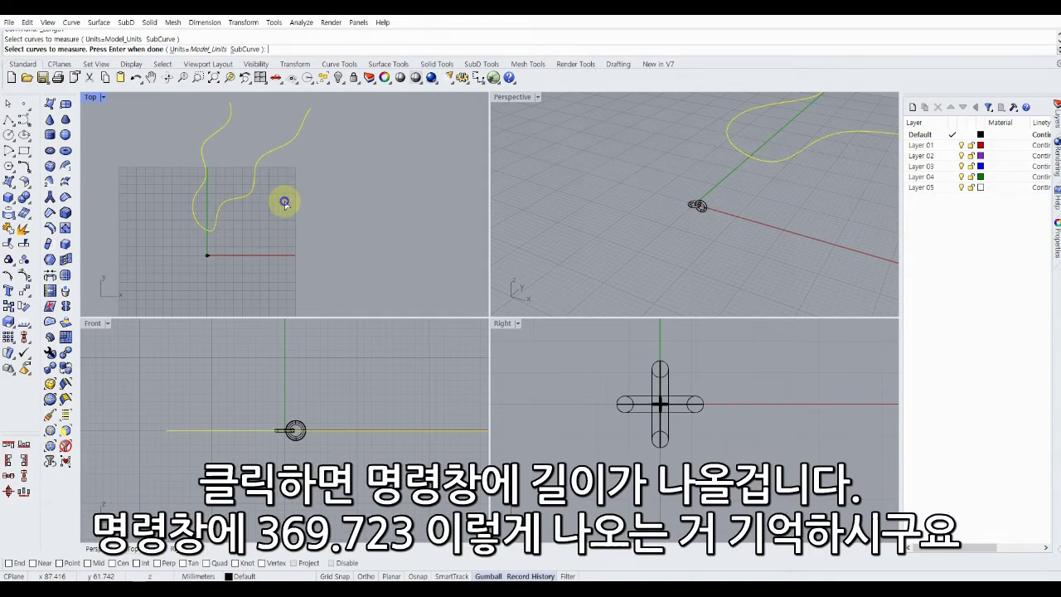
{"action": "key", "text": "Return"}
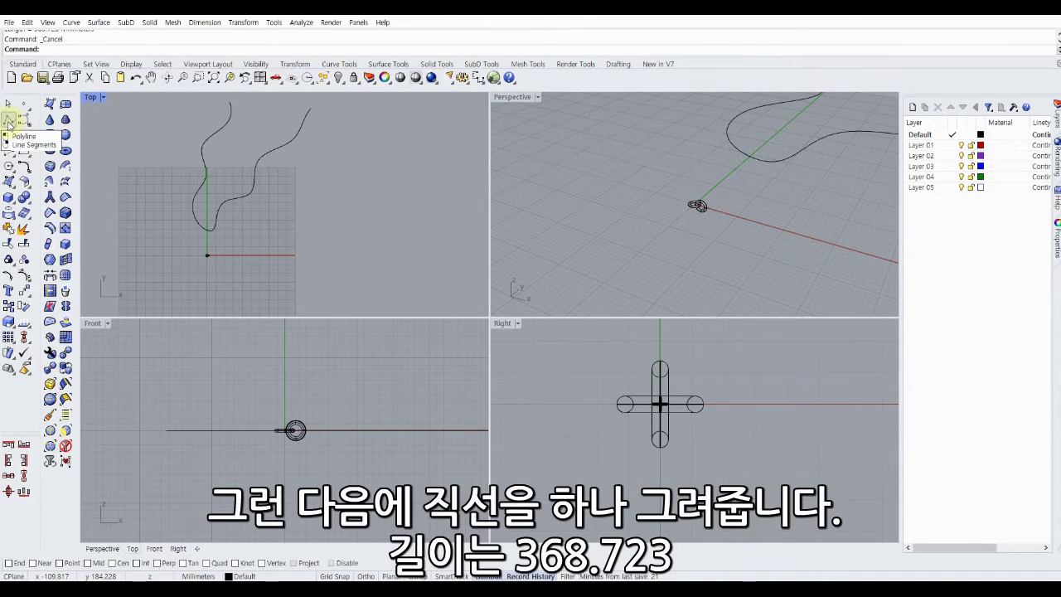
Turn on grid snap and draw a straight 369.723 mm polyline from the origin along the positive X axis
{"action": "left_click", "coordinate": [8, 119]}
{"action": "scroll", "coordinate": [192, 255], "scroll_direction": "up", "scroll_amount": 5}
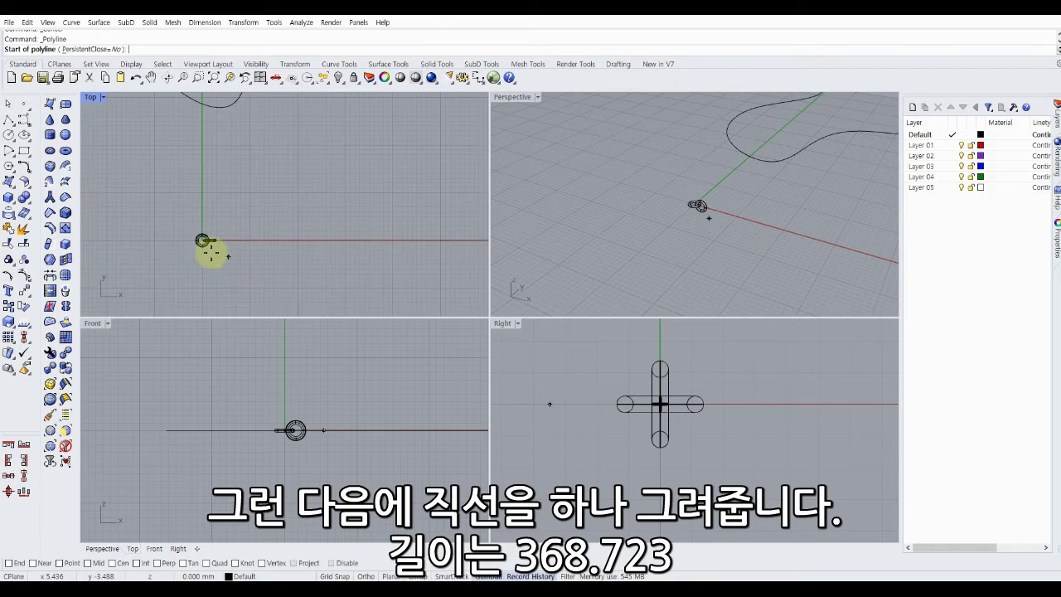
{"action": "left_click", "coordinate": [269, 387]}
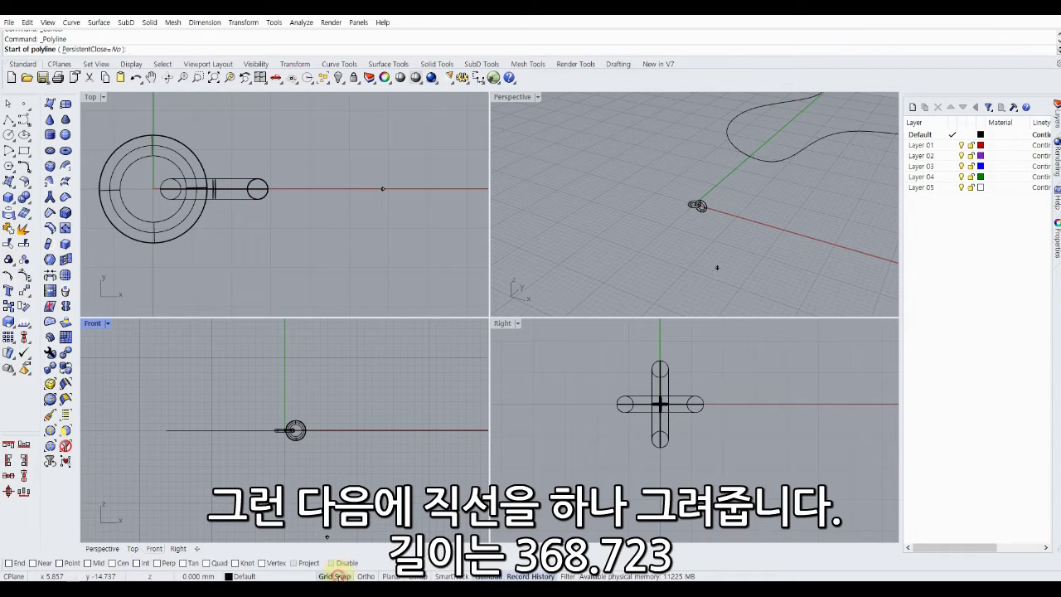
{"action": "left_click", "coordinate": [335, 575]}
{"action": "left_click", "coordinate": [153, 180]}
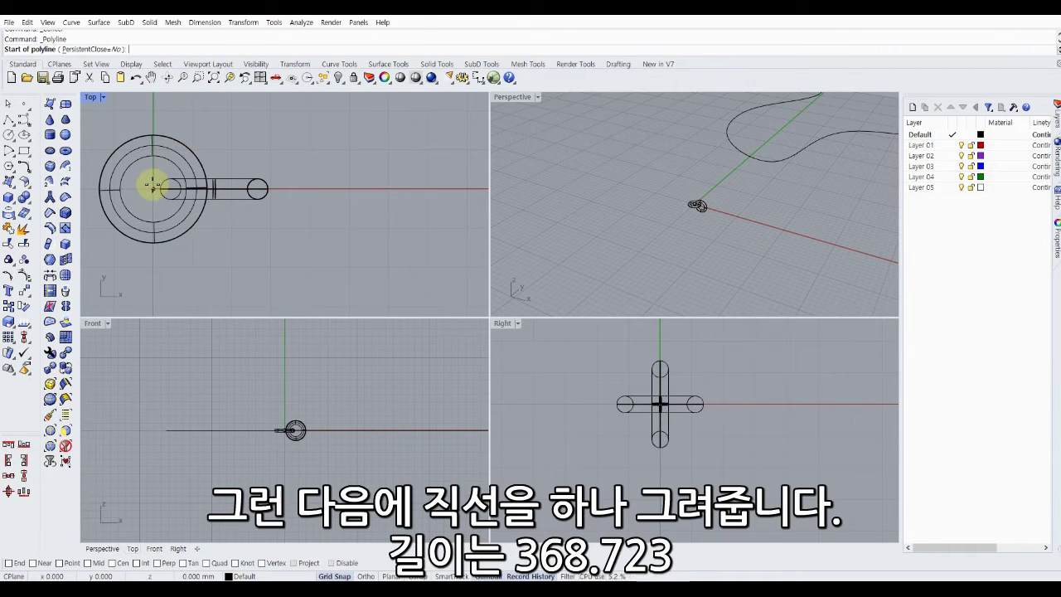
{"action": "left_click", "coordinate": [153, 187]}
{"action": "scroll", "coordinate": [152, 187], "scroll_direction": "down", "scroll_amount": 4}
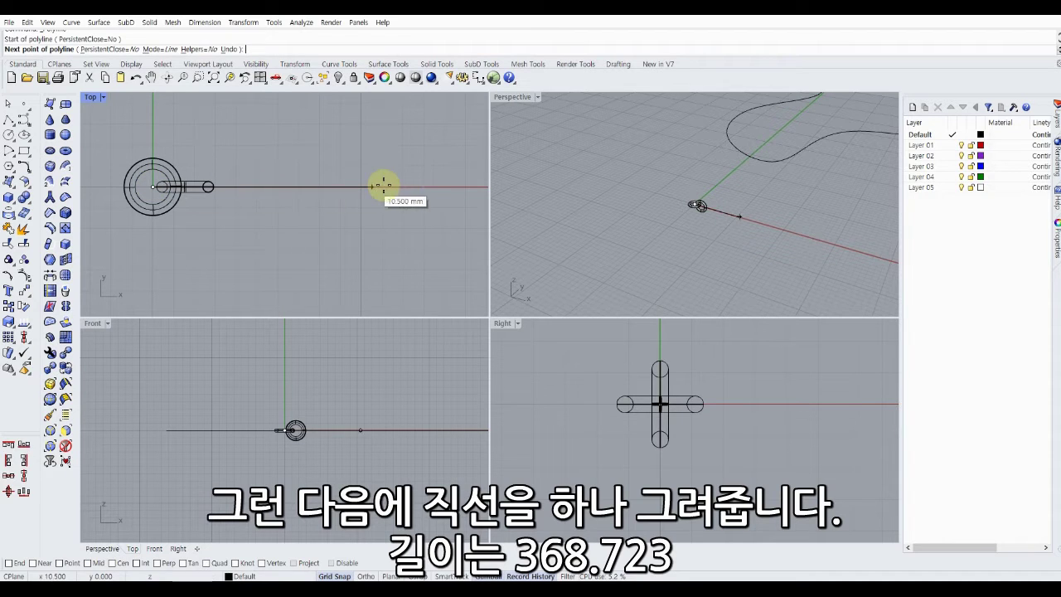
{"action": "type", "text": "369.723"}
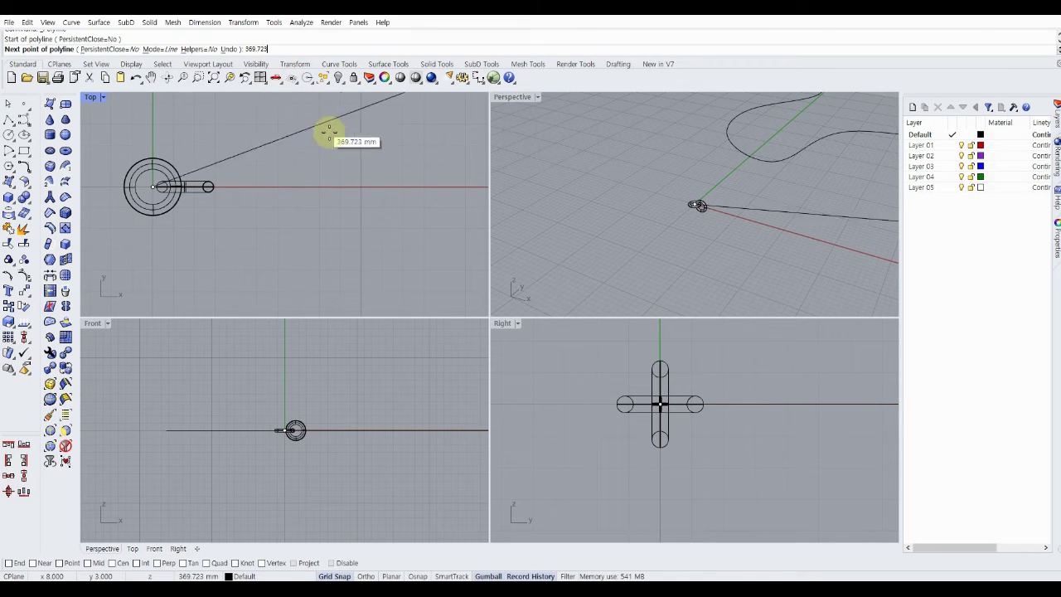
{"action": "key", "text": "Return"}
{"action": "scroll", "coordinate": [329, 133], "scroll_direction": "down", "scroll_amount": 20}
{"action": "right_click_drag", "start_coordinate": [378, 145], "coordinate": [175, 198]}
{"action": "scroll", "coordinate": [220, 196], "scroll_direction": "down", "scroll_amount": 10}
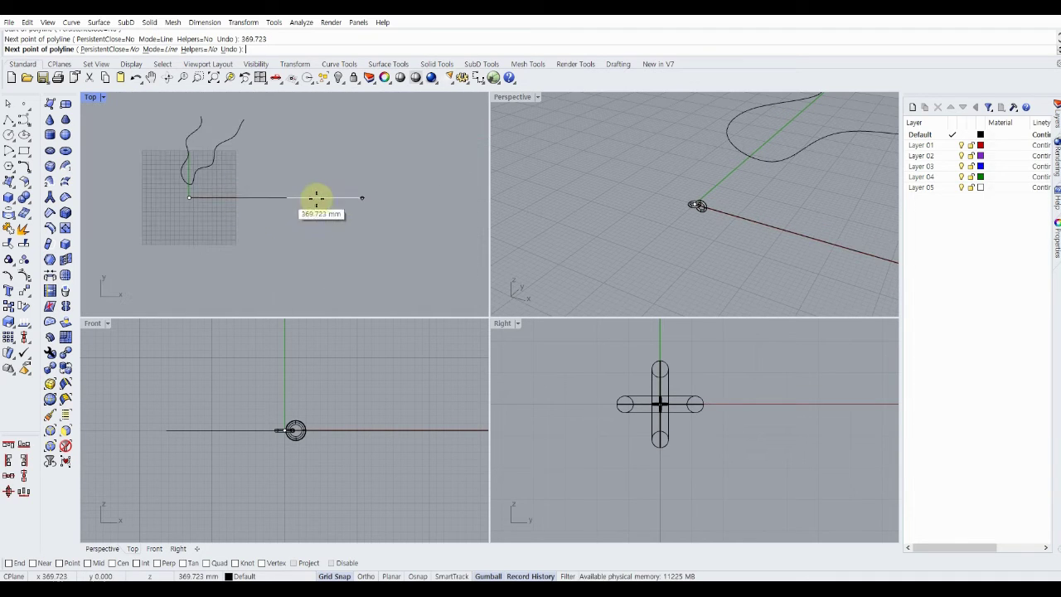
{"action": "left_click", "coordinate": [378, 196]}
{"action": "key", "text": "Return"}
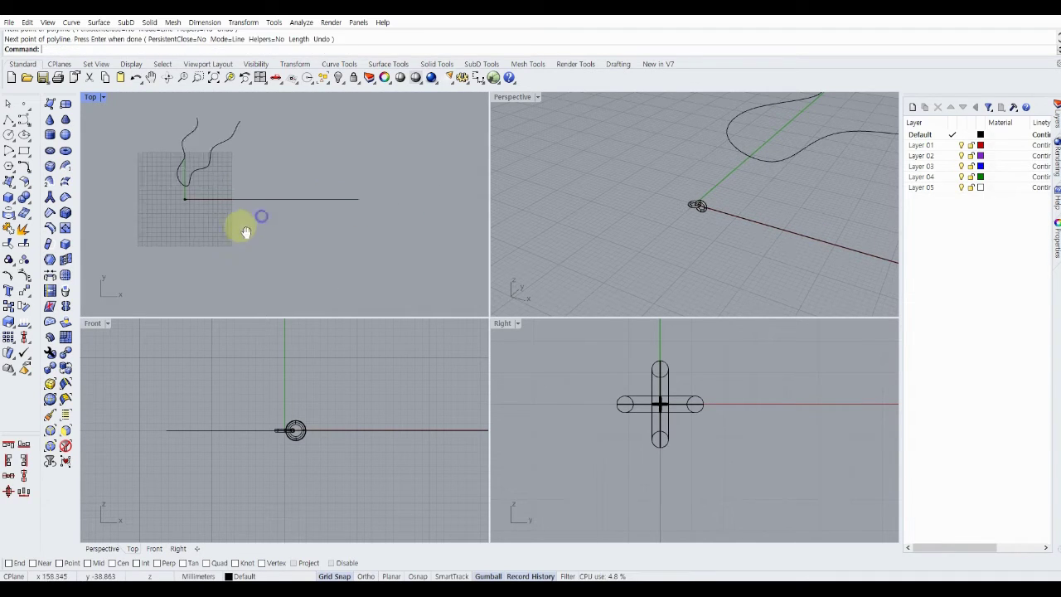
Array the two interlocking links linearly along the X axis as 250 items spaced about 3 mm apart
{"action": "scroll", "coordinate": [225, 206], "scroll_direction": "up", "scroll_amount": 5}
{"action": "scroll", "coordinate": [178, 213], "scroll_direction": "down", "scroll_amount": 8}
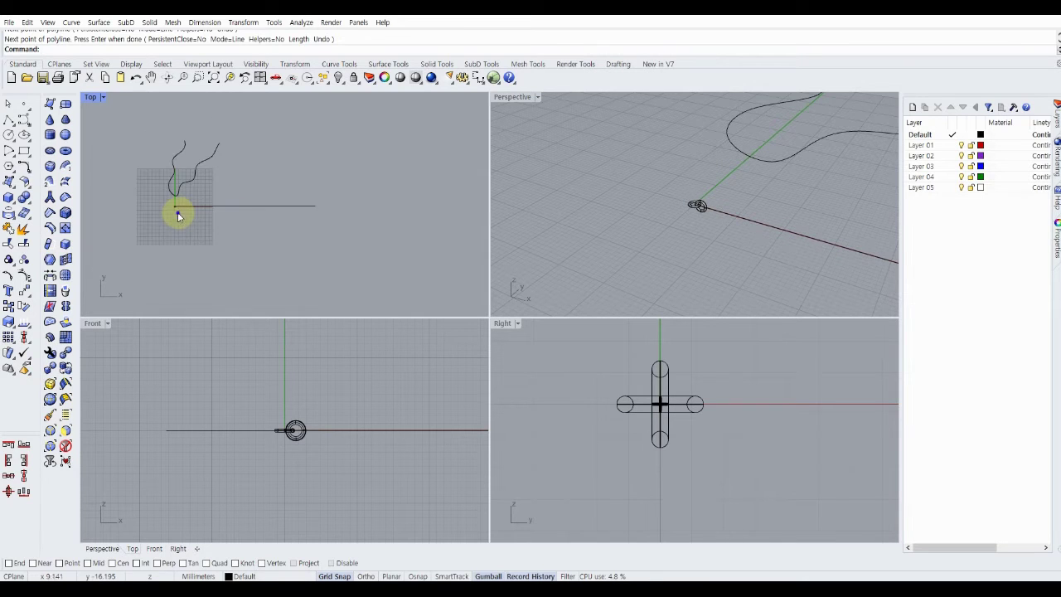
{"action": "scroll", "coordinate": [202, 207], "scroll_direction": "up", "scroll_amount": 6}
{"action": "scroll", "coordinate": [207, 206], "scroll_direction": "up", "scroll_amount": 5}
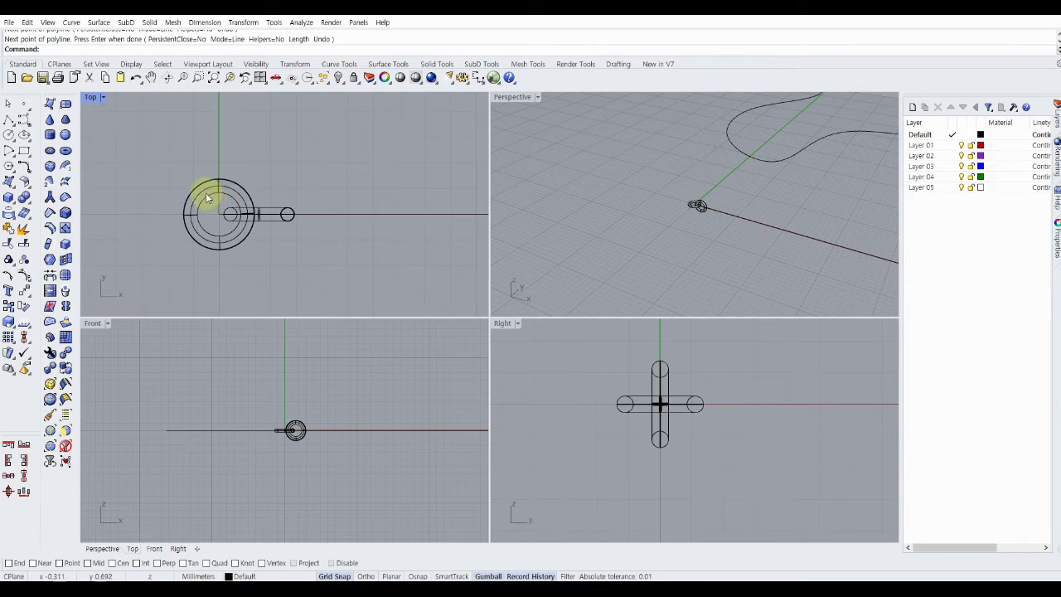
{"action": "left_click", "coordinate": [241, 198]}
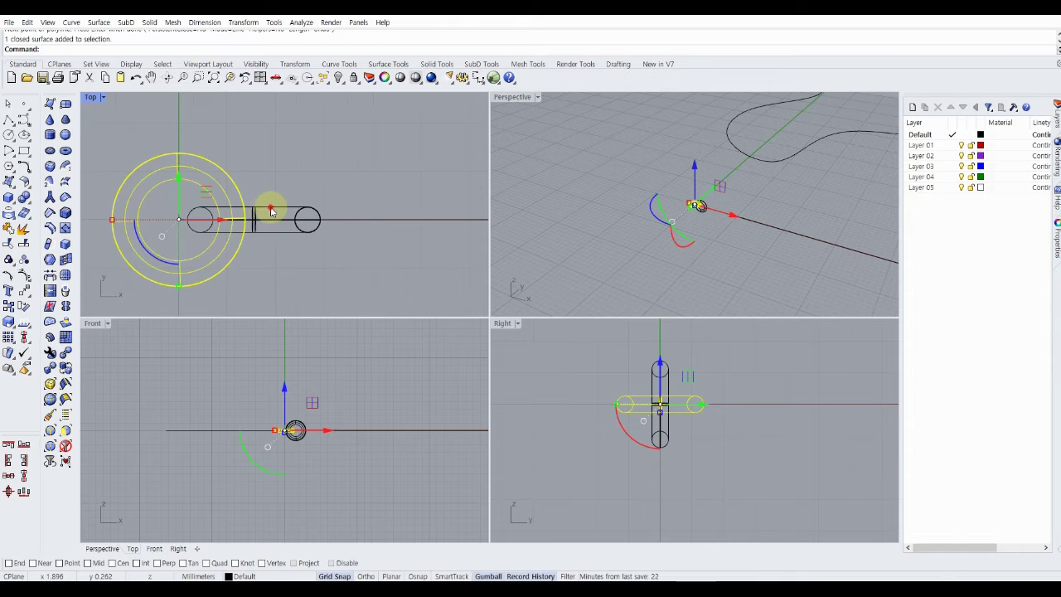
{"action": "left_click", "coordinate": [252, 208], "text": "shift"}
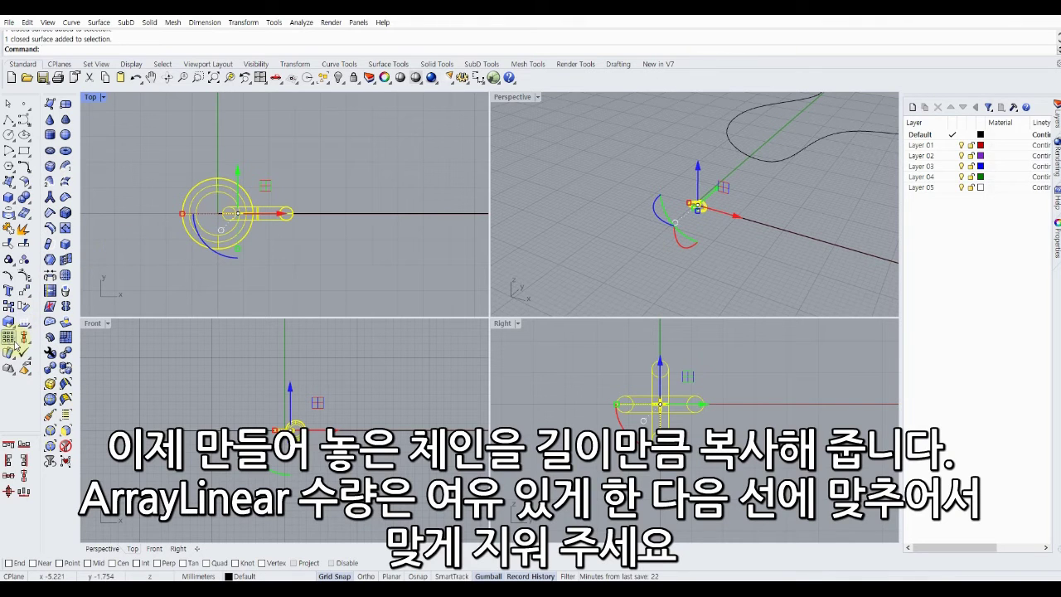
{"action": "left_click", "coordinate": [14, 347]}
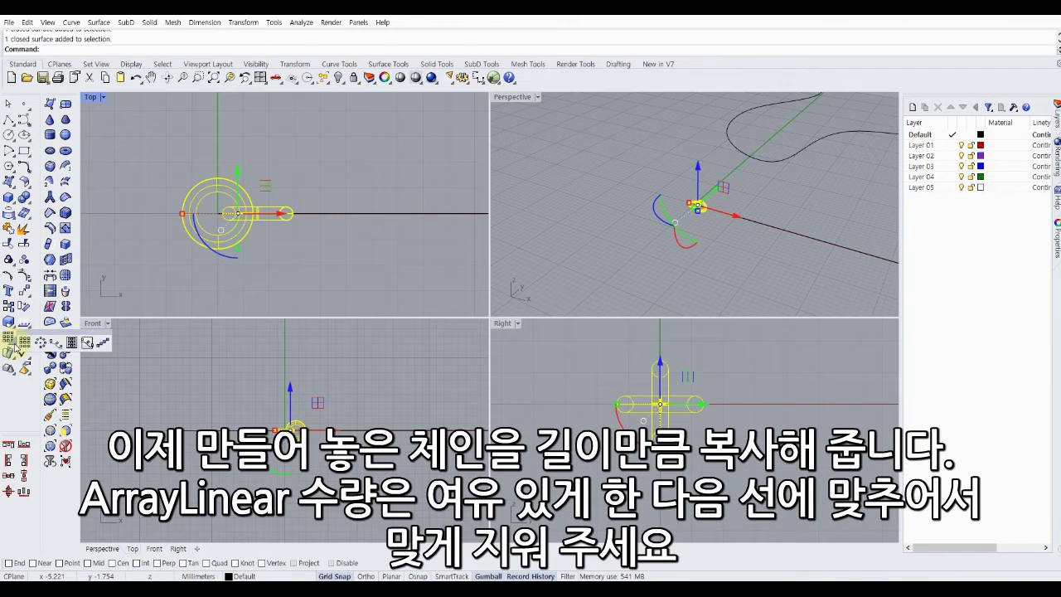
{"action": "left_click", "coordinate": [102, 345]}
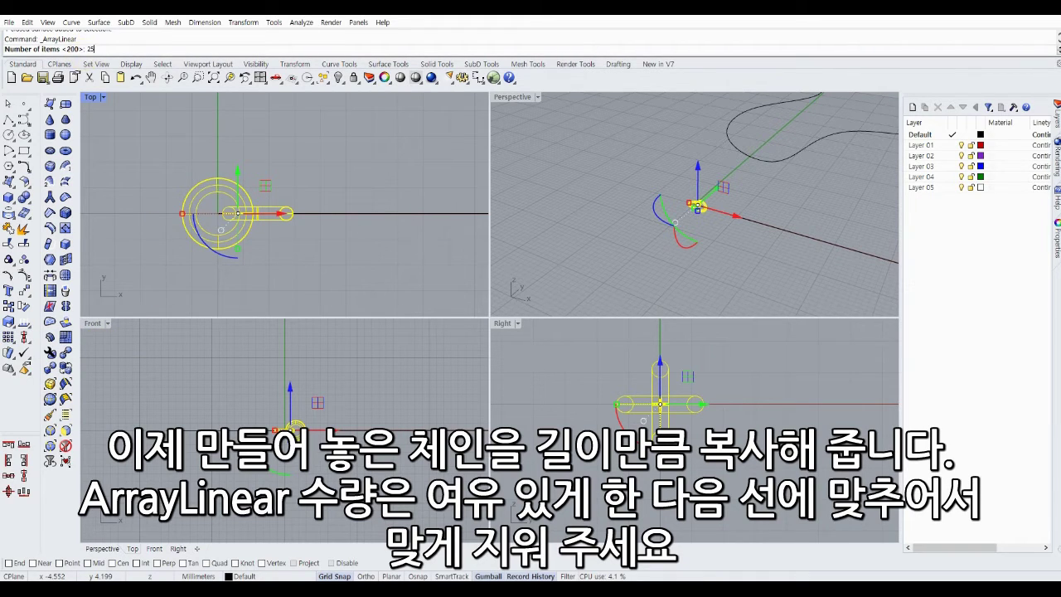
{"action": "key", "text": "Return"}
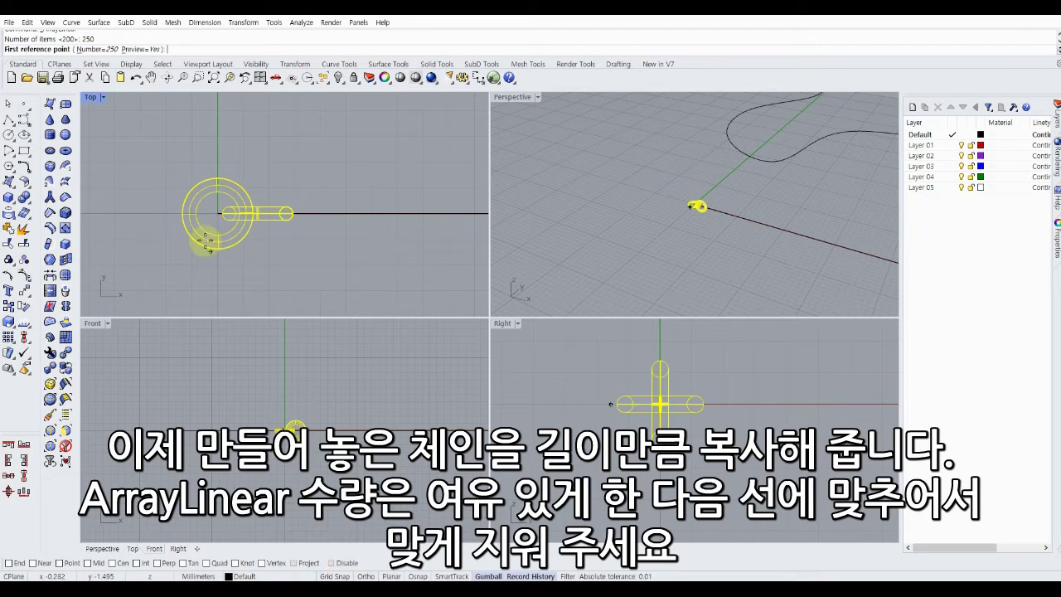
{"action": "scroll", "coordinate": [205, 238], "scroll_direction": "up", "scroll_amount": 3}
{"action": "left_click", "coordinate": [184, 266]}
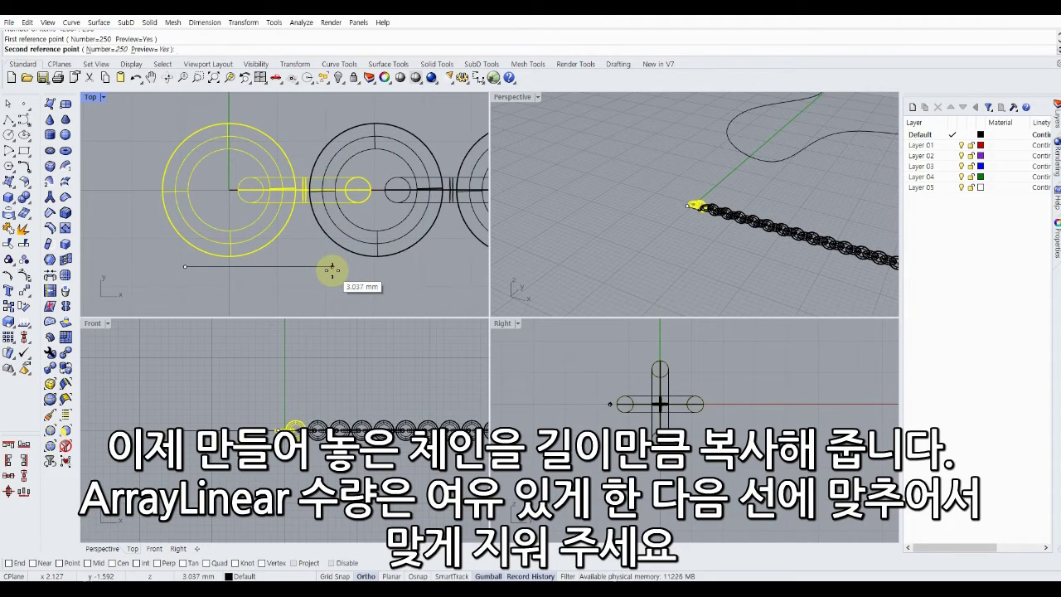
{"action": "left_click", "coordinate": [335, 274]}
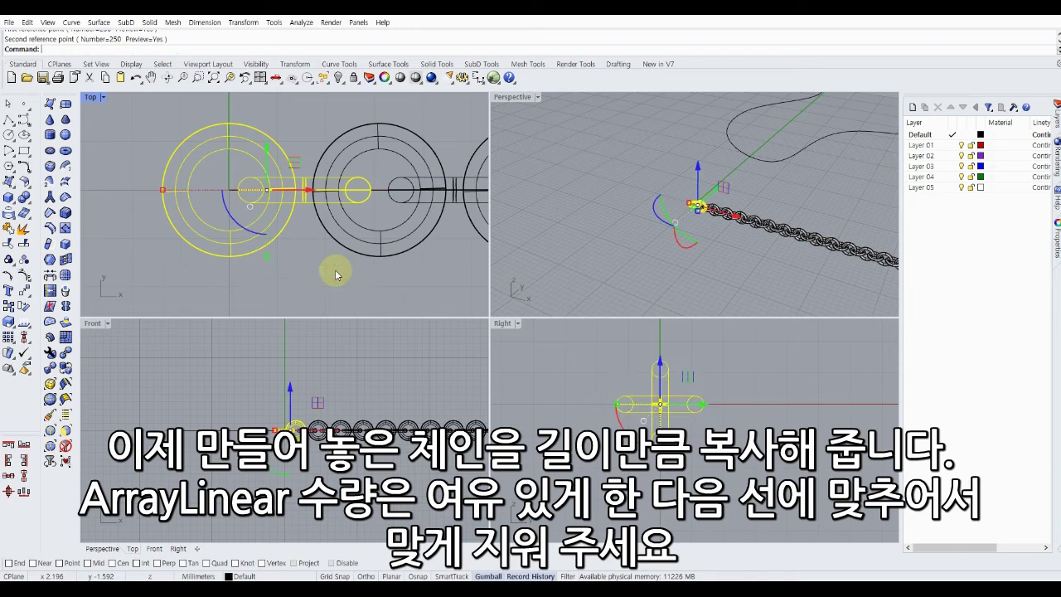
Delete the surplus arrayed links that extend beyond the end of the straight line in the Top view
{"action": "scroll", "coordinate": [335, 273], "scroll_direction": "down", "scroll_amount": 20}
{"action": "right_click_drag", "start_coordinate": [269, 240], "coordinate": [119, 174]}
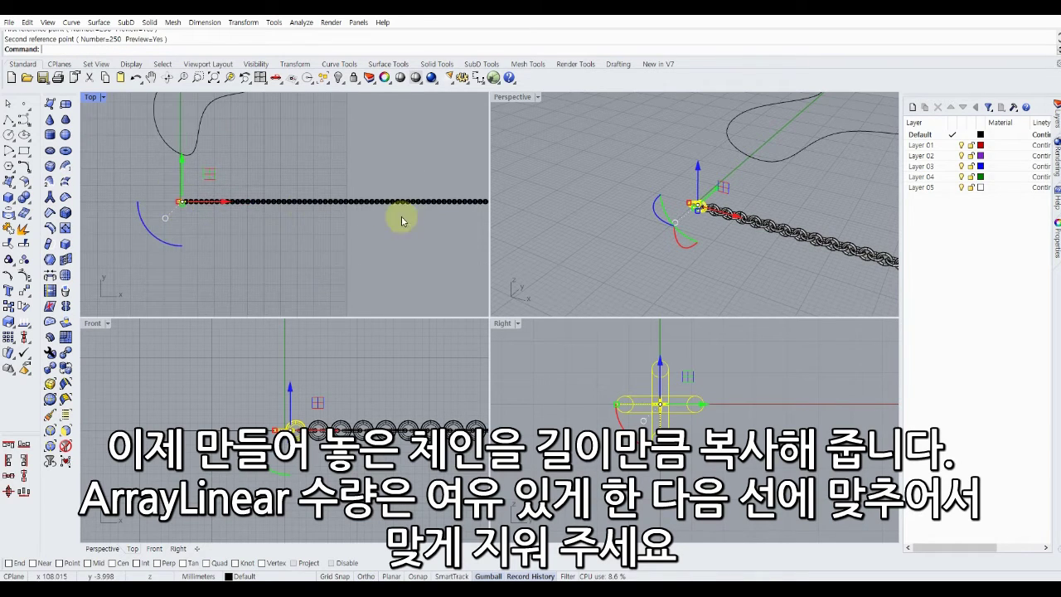
{"action": "right_click_drag", "start_coordinate": [401, 220], "coordinate": [187, 216]}
{"action": "right_click_drag", "start_coordinate": [495, 219], "coordinate": [281, 228]}
{"action": "right_click_drag", "start_coordinate": [389, 229], "coordinate": [254, 235]}
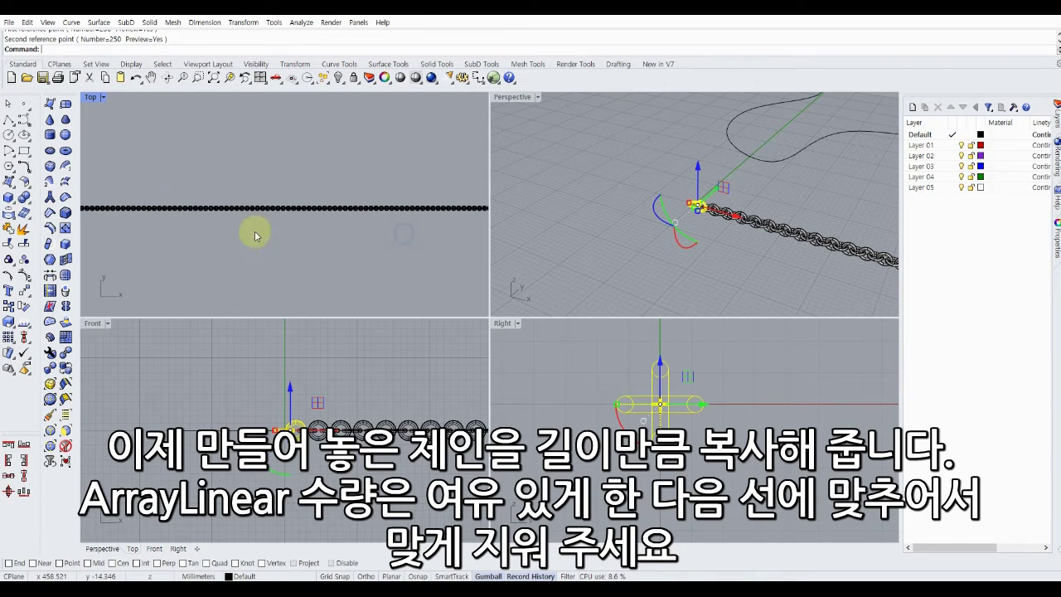
{"action": "scroll", "coordinate": [340, 227], "scroll_direction": "down", "scroll_amount": 5}
{"action": "scroll", "coordinate": [213, 228], "scroll_direction": "up", "scroll_amount": 3}
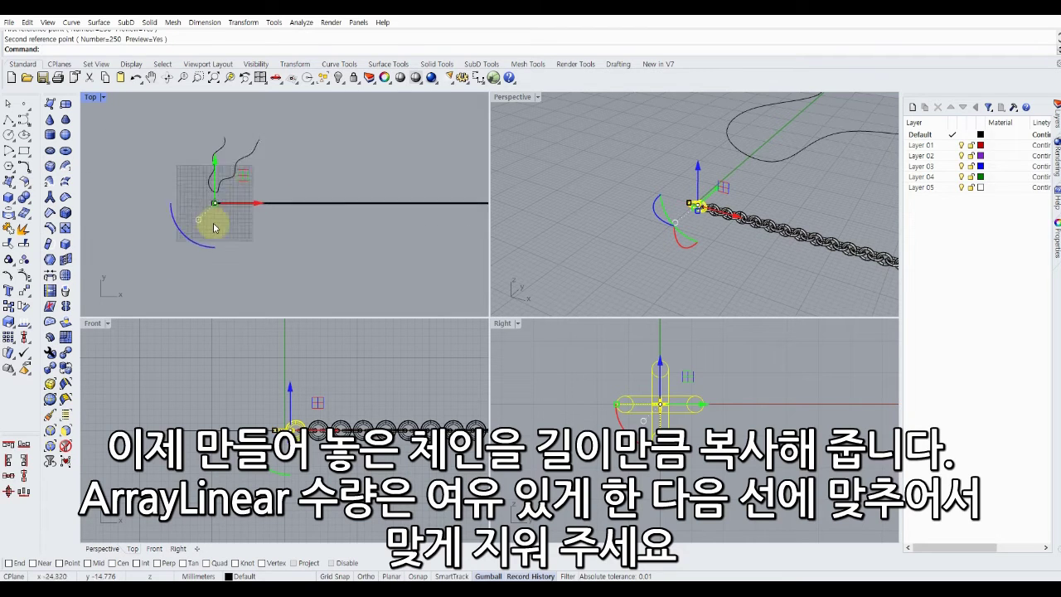
{"action": "key", "text": "Escape"}
{"action": "scroll", "coordinate": [219, 212], "scroll_direction": "up", "scroll_amount": 4}
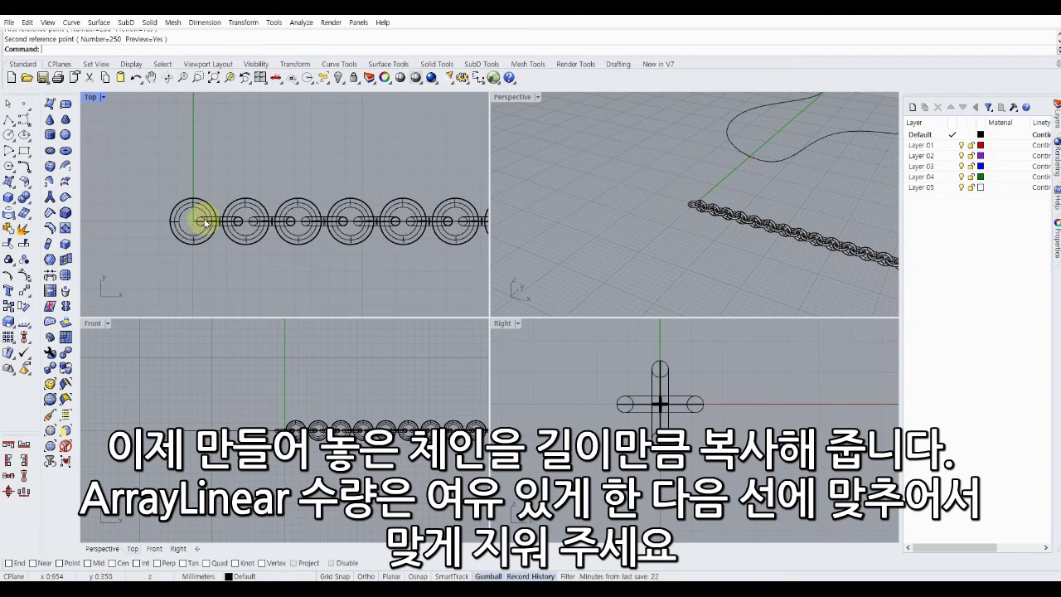
{"action": "scroll", "coordinate": [193, 222], "scroll_direction": "down", "scroll_amount": 5}
{"action": "left_click", "coordinate": [191, 220]}
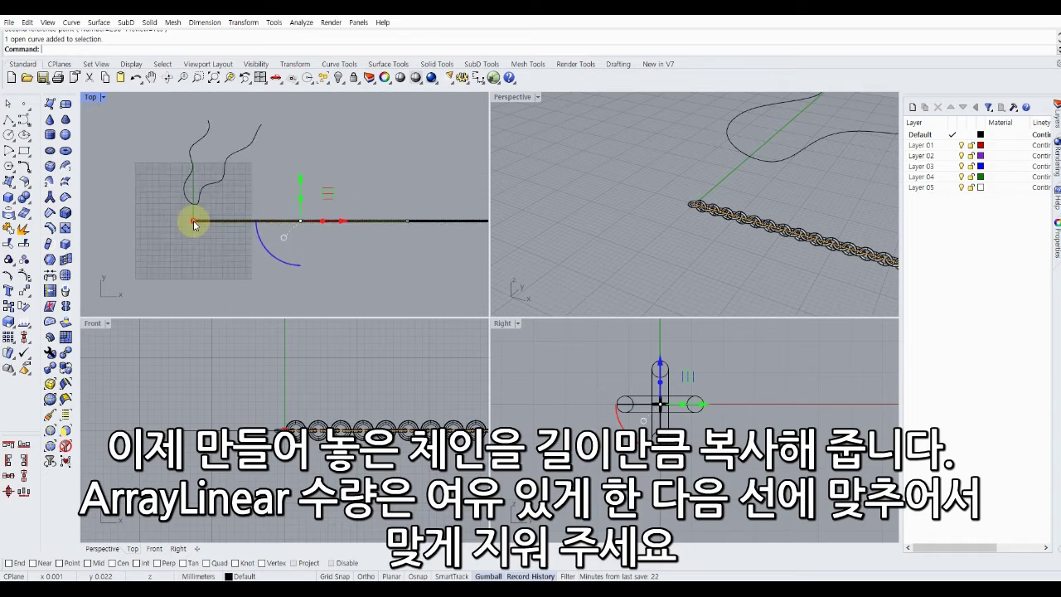
{"action": "scroll", "coordinate": [311, 225], "scroll_direction": "up", "scroll_amount": 7}
{"action": "right_click_drag", "start_coordinate": [310, 239], "coordinate": [166, 240]}
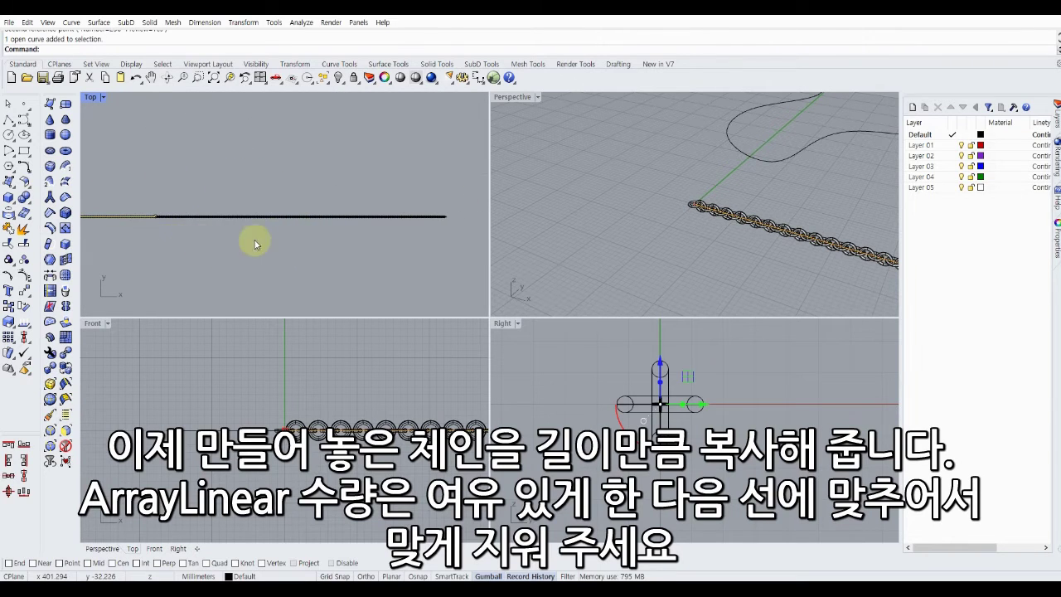
{"action": "left_click_drag", "start_coordinate": [456, 241], "coordinate": [160, 187]}
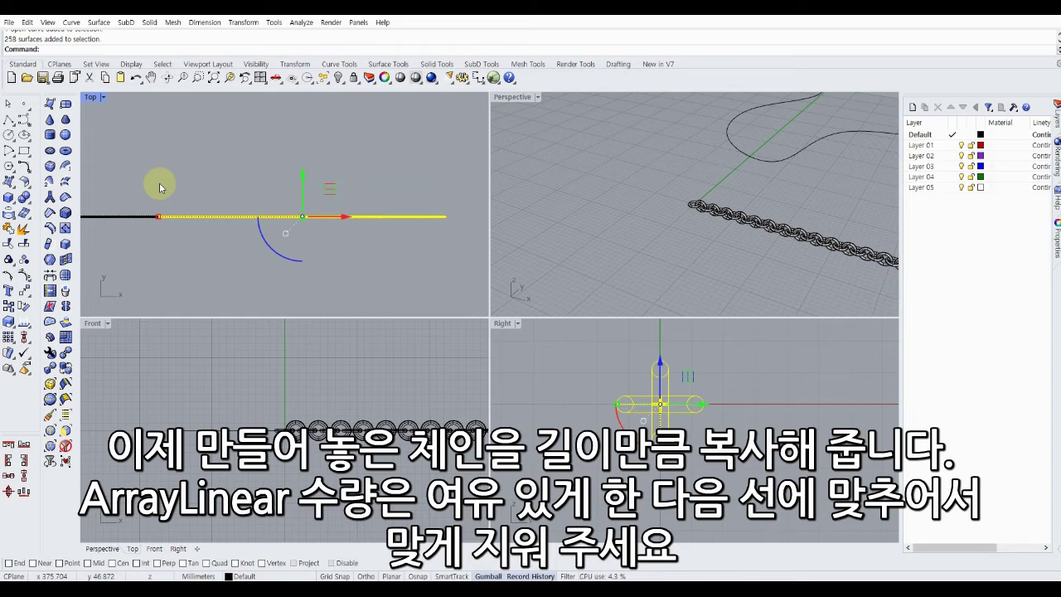
{"action": "key", "text": "Delete"}
Delete the last three links still overhanging the end of the straight line
{"action": "scroll", "coordinate": [160, 214], "scroll_direction": "up", "scroll_amount": 12}
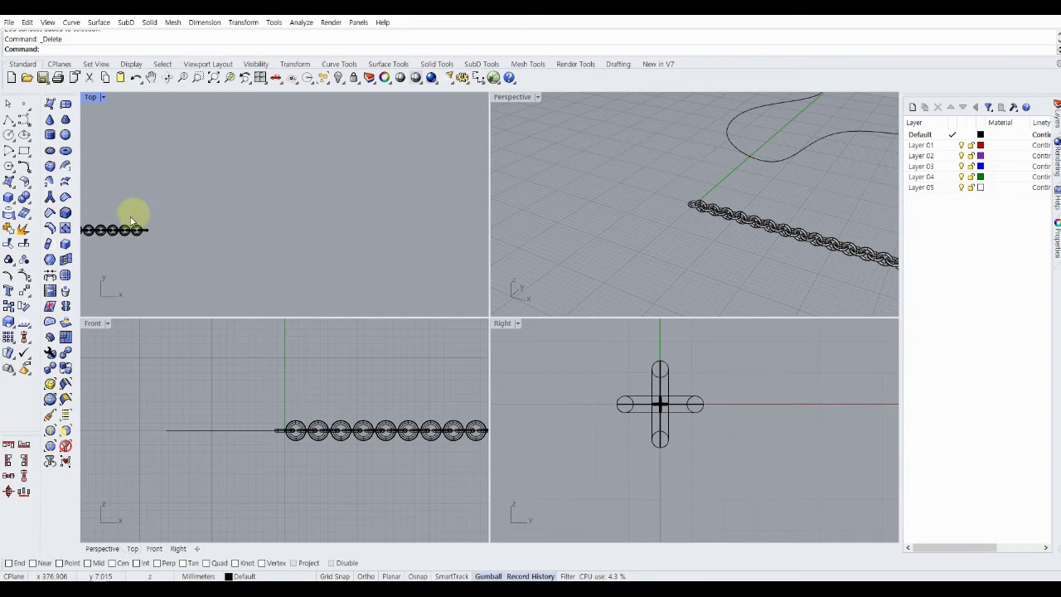
{"action": "scroll", "coordinate": [272, 196], "scroll_direction": "up", "scroll_amount": 8}
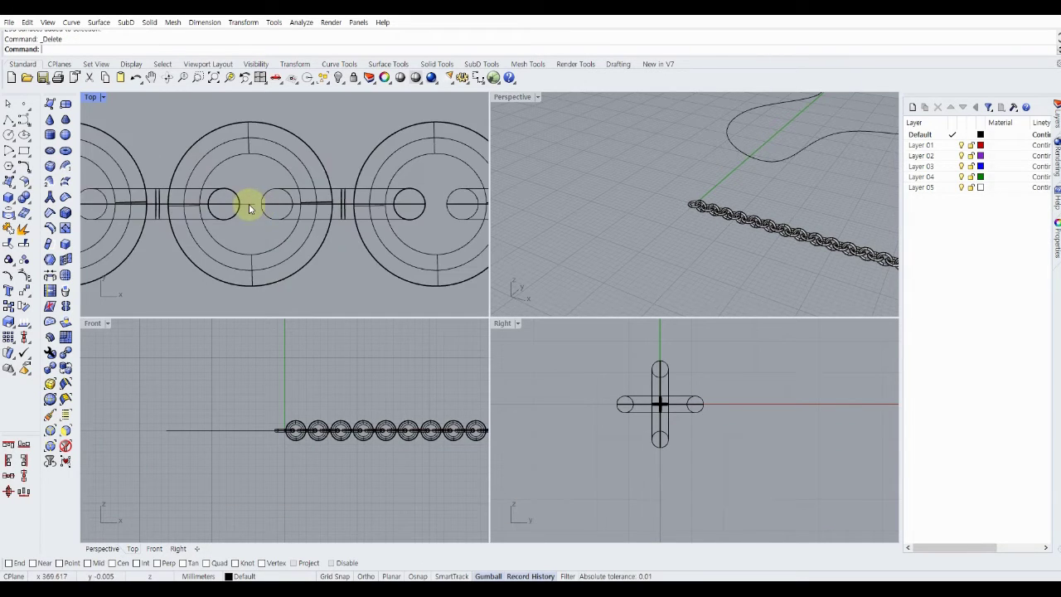
{"action": "left_click", "coordinate": [248, 204]}
{"action": "scroll", "coordinate": [247, 233], "scroll_direction": "down", "scroll_amount": 8}
{"action": "right_click_drag", "start_coordinate": [256, 240], "coordinate": [220, 242]}
{"action": "left_click", "coordinate": [346, 274]}
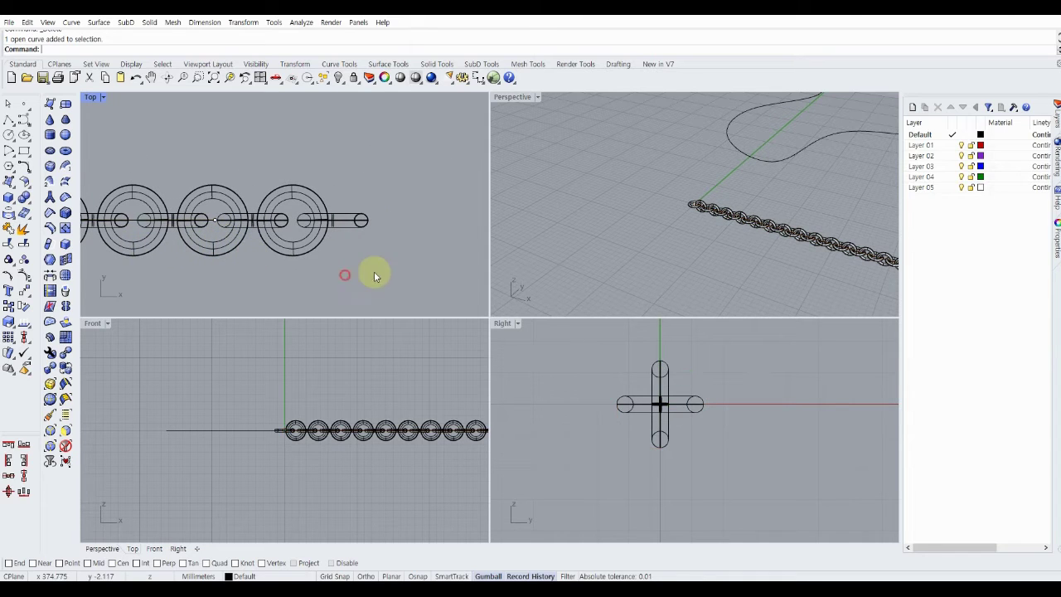
{"action": "left_click_drag", "start_coordinate": [400, 271], "coordinate": [265, 186]}
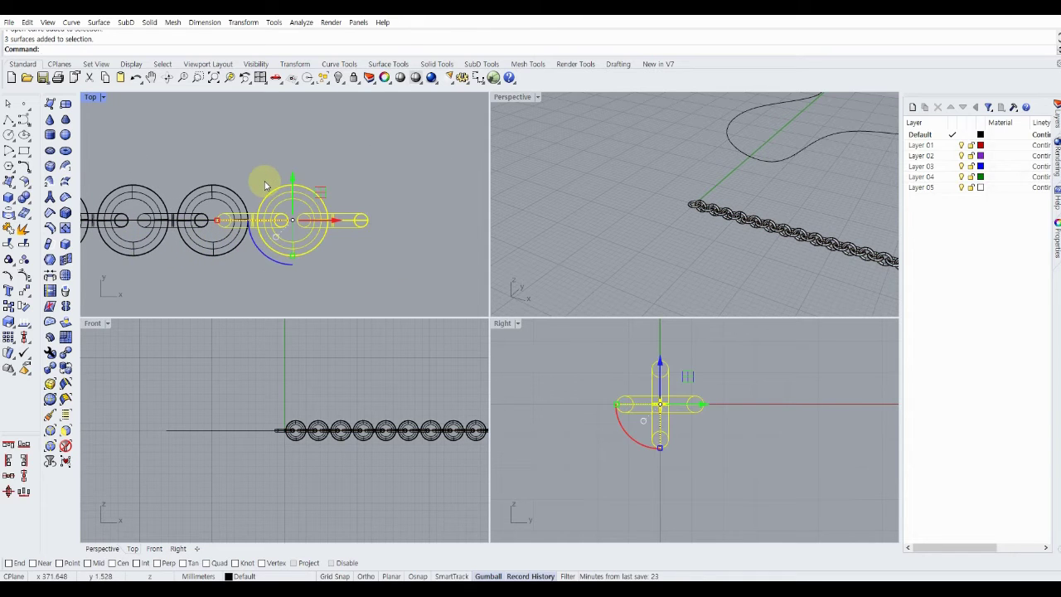
{"action": "key", "text": "Delete"}
Flow a copy of the straight chain links along the necklace curve, using the straight line as the base curve
{"action": "scroll", "coordinate": [262, 184], "scroll_direction": "down", "scroll_amount": 10}
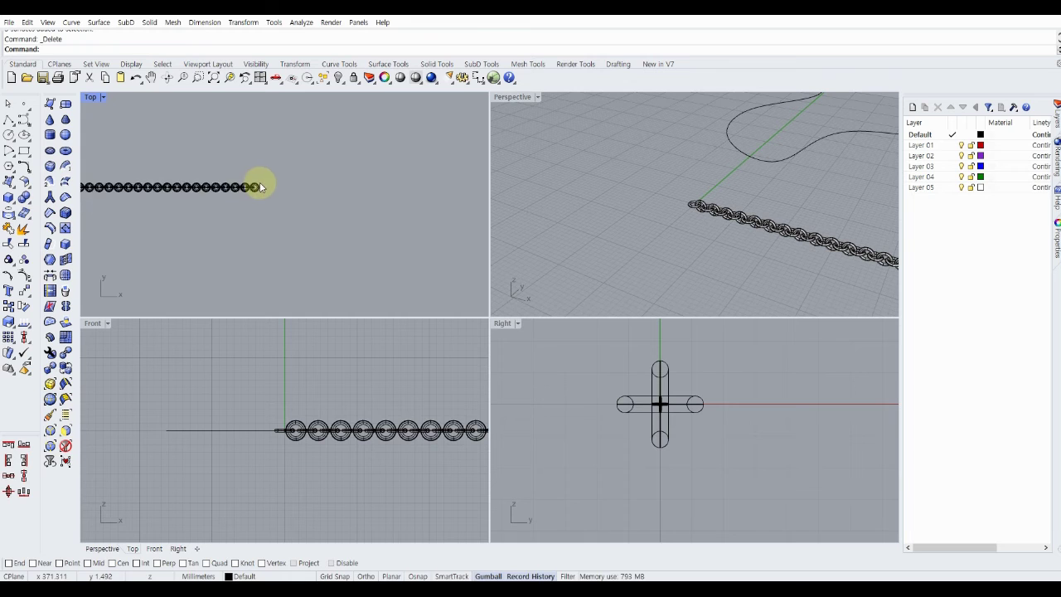
{"action": "scroll", "coordinate": [187, 207], "scroll_direction": "up", "scroll_amount": 5}
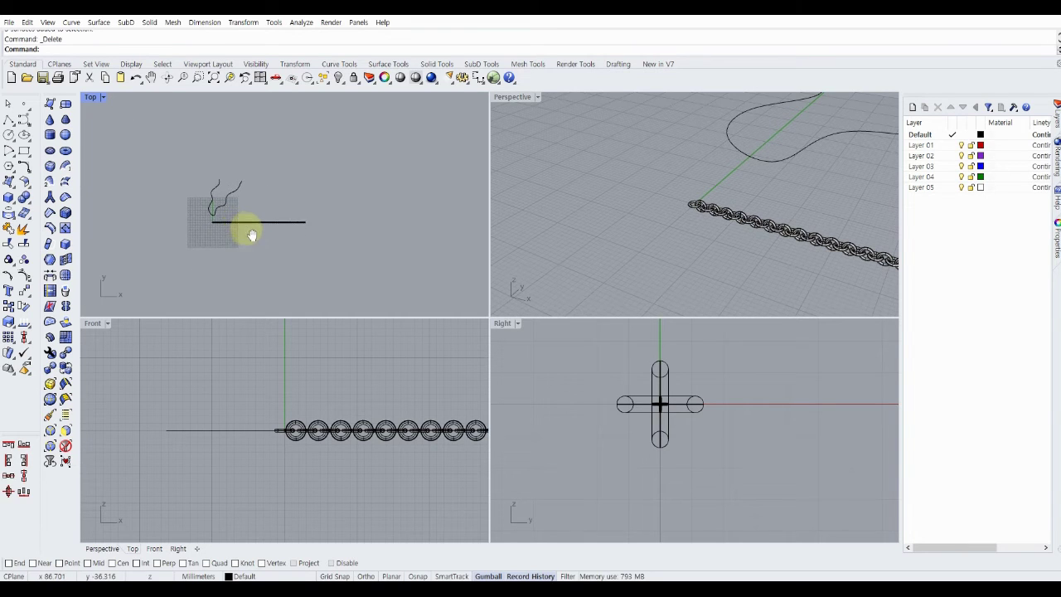
{"action": "scroll", "coordinate": [246, 224], "scroll_direction": "down", "scroll_amount": 3}
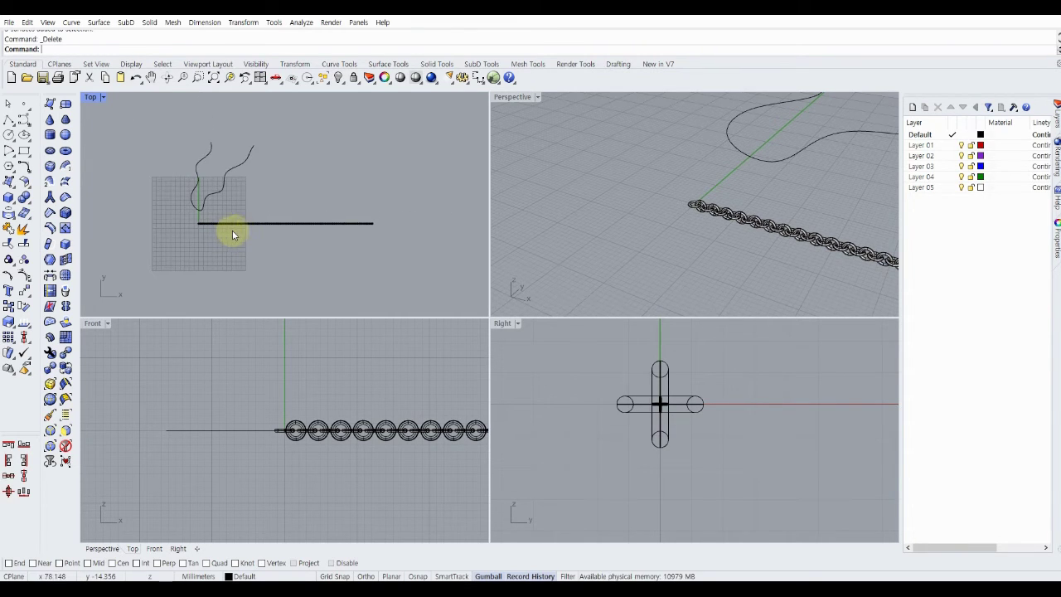
{"action": "left_click", "coordinate": [29, 296]}
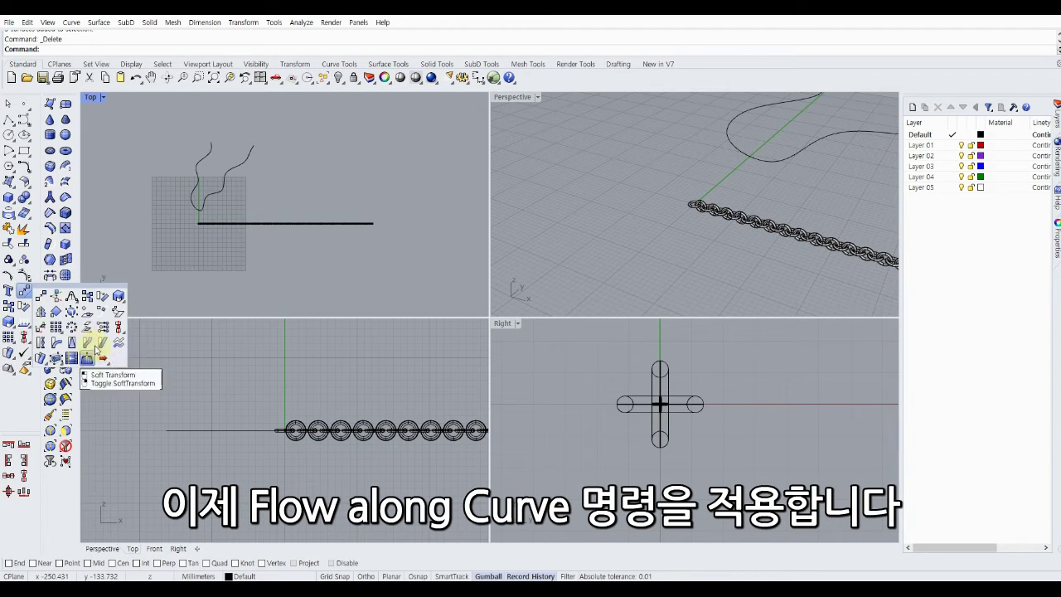
{"action": "left_click", "coordinate": [88, 346]}
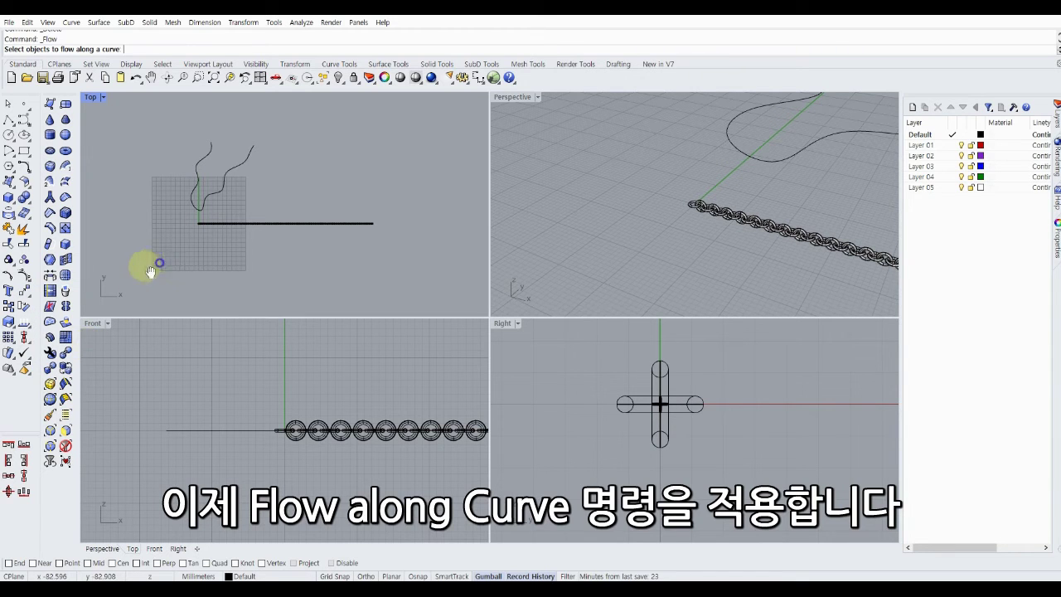
{"action": "right_click_drag", "start_coordinate": [149, 267], "coordinate": [152, 232]}
{"action": "left_click_drag", "start_coordinate": [156, 228], "coordinate": [374, 249]}
{"action": "scroll", "coordinate": [169, 223], "scroll_direction": "up", "scroll_amount": 10}
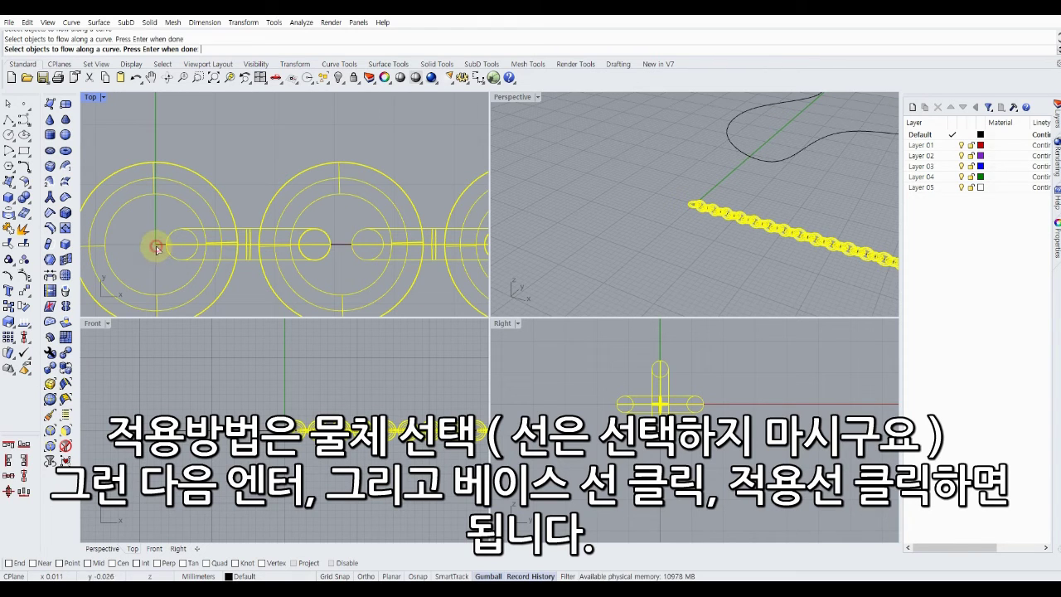
{"action": "scroll", "coordinate": [237, 164], "scroll_direction": "down", "scroll_amount": 4}
{"action": "right_click", "coordinate": [239, 154]}
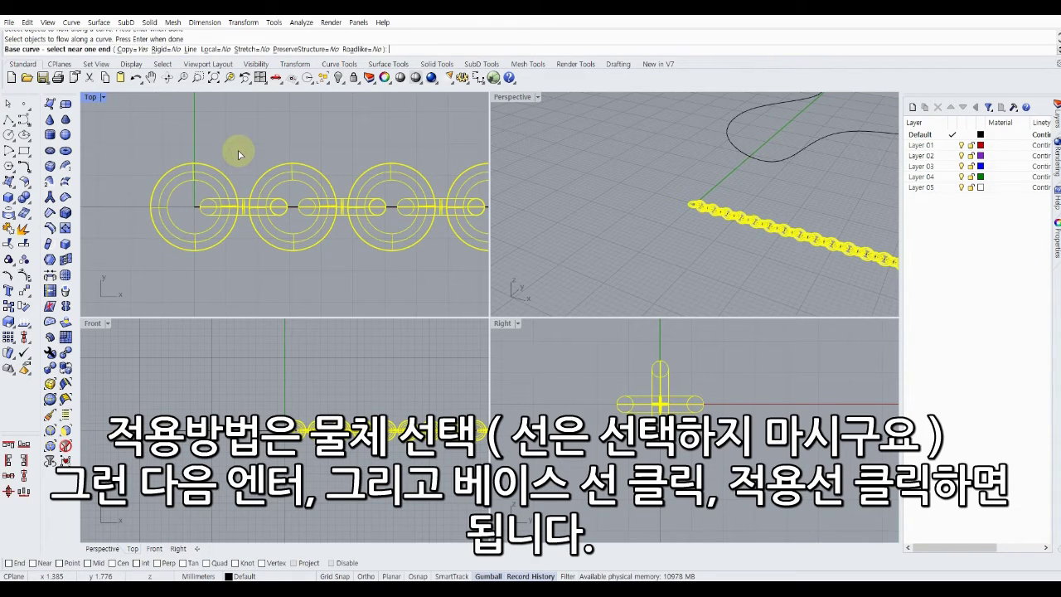
{"action": "scroll", "coordinate": [189, 221], "scroll_direction": "up", "scroll_amount": 5}
{"action": "left_click", "coordinate": [202, 227]}
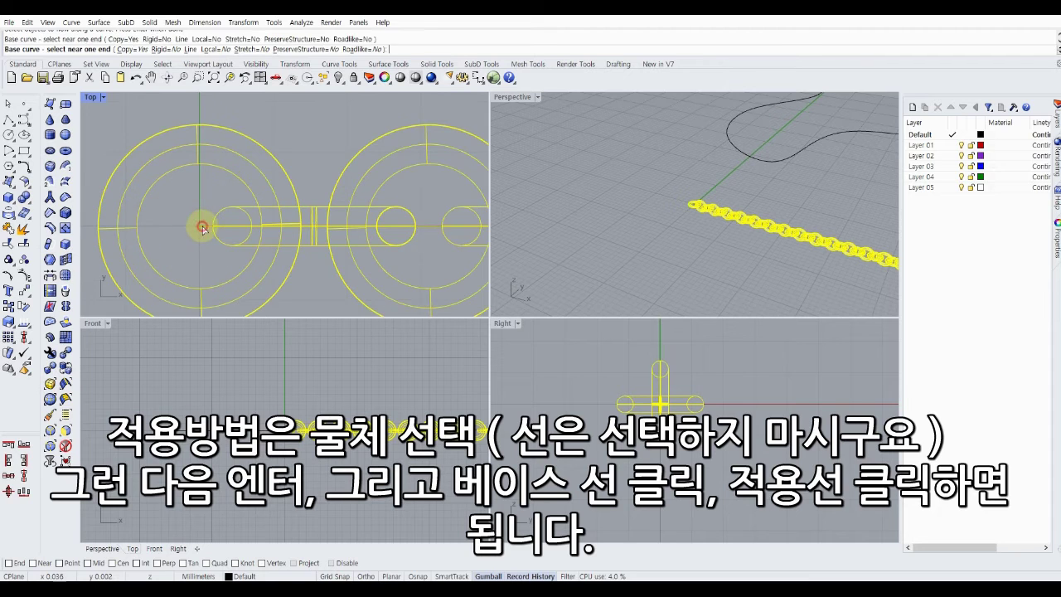
{"action": "scroll", "coordinate": [191, 208], "scroll_direction": "down", "scroll_amount": 6}
{"action": "scroll", "coordinate": [186, 193], "scroll_direction": "down", "scroll_amount": 7}
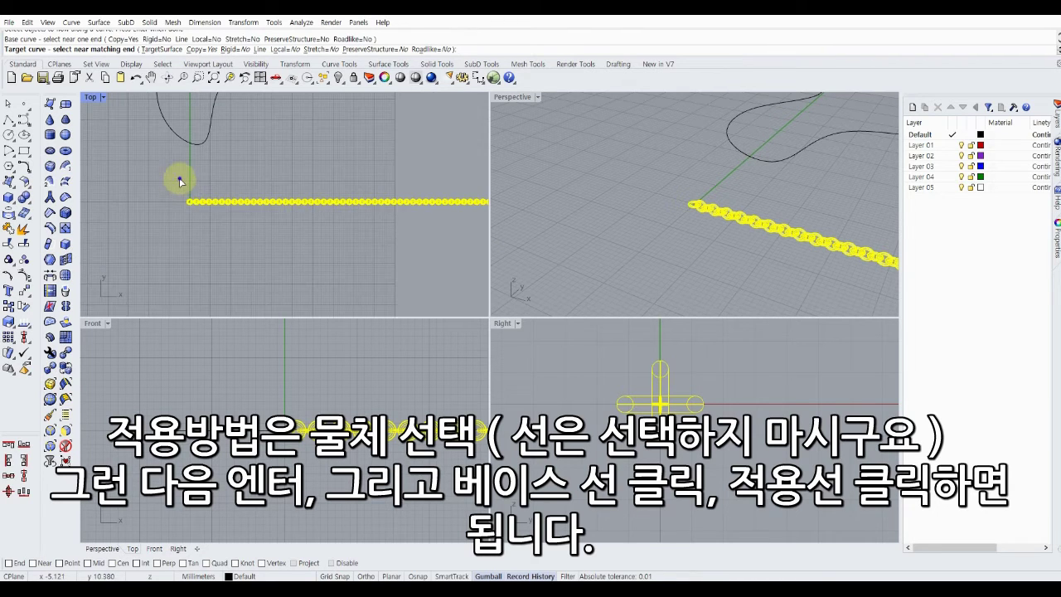
{"action": "right_click_drag", "start_coordinate": [180, 178], "coordinate": [214, 279]}
{"action": "left_click", "coordinate": [222, 243]}
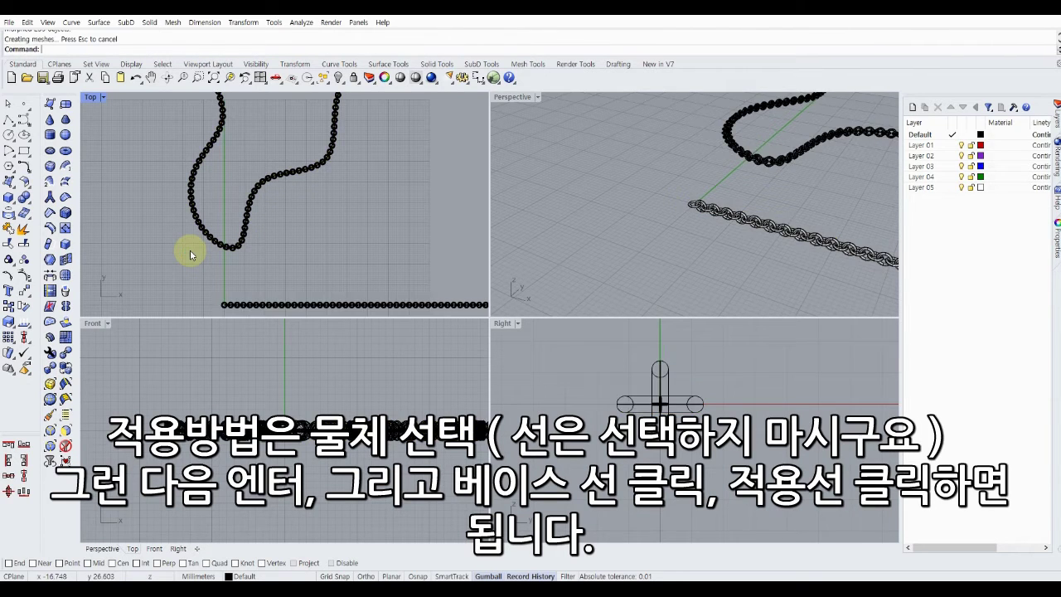
Hide the straight chain and its base line, leaving the flowed necklace in view
{"action": "scroll", "coordinate": [190, 250], "scroll_direction": "down", "scroll_amount": 8}
{"action": "right_click_drag", "start_coordinate": [190, 250], "coordinate": [126, 222]}
{"action": "scroll", "coordinate": [125, 221], "scroll_direction": "down", "scroll_amount": 2}
{"action": "left_click_drag", "start_coordinate": [125, 224], "coordinate": [436, 264]}
{"action": "left_click", "coordinate": [338, 77]}
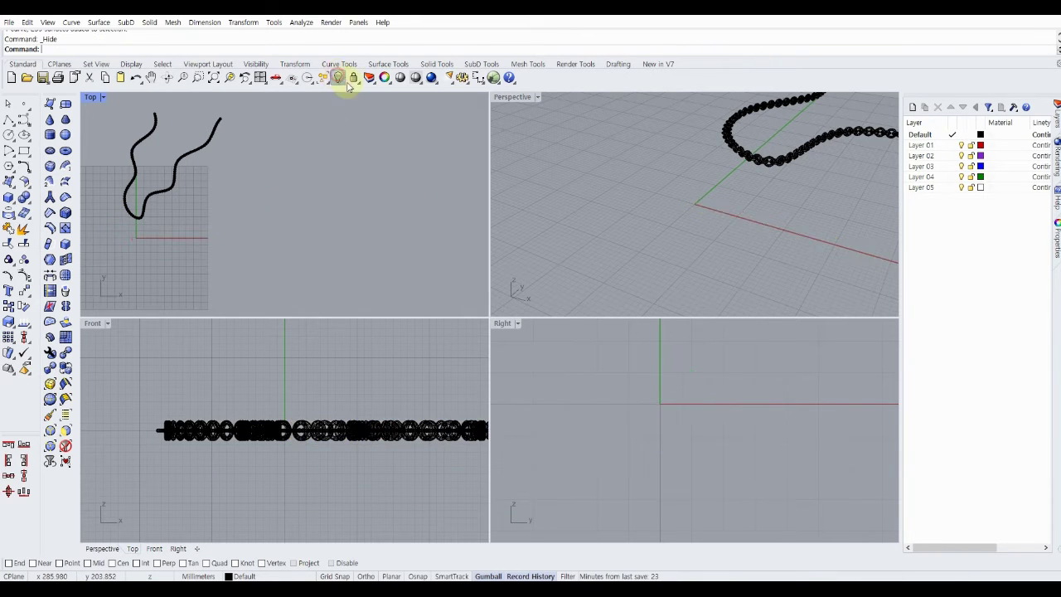
Examine the draped necklace chain from several angles in an enlarged Perspective view
{"action": "double_click", "coordinate": [519, 97]}
{"action": "right_click_drag", "start_coordinate": [373, 222], "coordinate": [234, 283], "text": "shift"}
{"action": "key", "text": "ctrl+alt+s"}
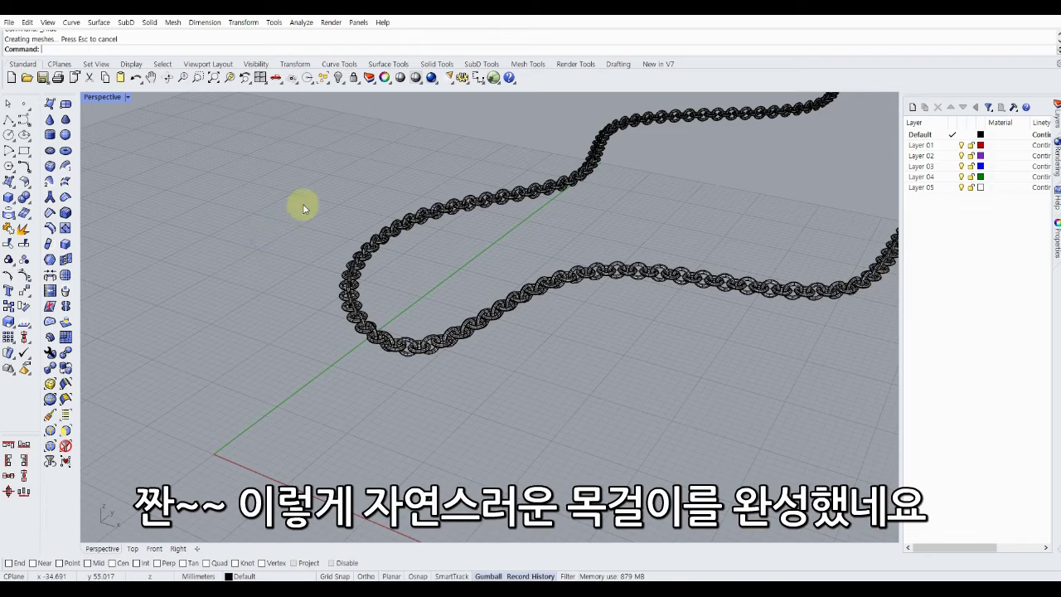
{"action": "mouse_move", "coordinate": [306, 206]}
{"action": "right_mouse_down", "text": "shift"}
{"action": "mouse_move", "coordinate": [274, 276]}
{"action": "mouse_move", "coordinate": [304, 279]}
{"action": "mouse_move", "coordinate": [343, 249]}
{"action": "mouse_move", "coordinate": [301, 265]}
{"action": "mouse_move", "coordinate": [295, 283]}
{"action": "right_mouse_up", "text": "shift"}
{"action": "scroll", "coordinate": [295, 282], "scroll_direction": "down", "scroll_amount": 5}
{"action": "double_click", "coordinate": [112, 97]}
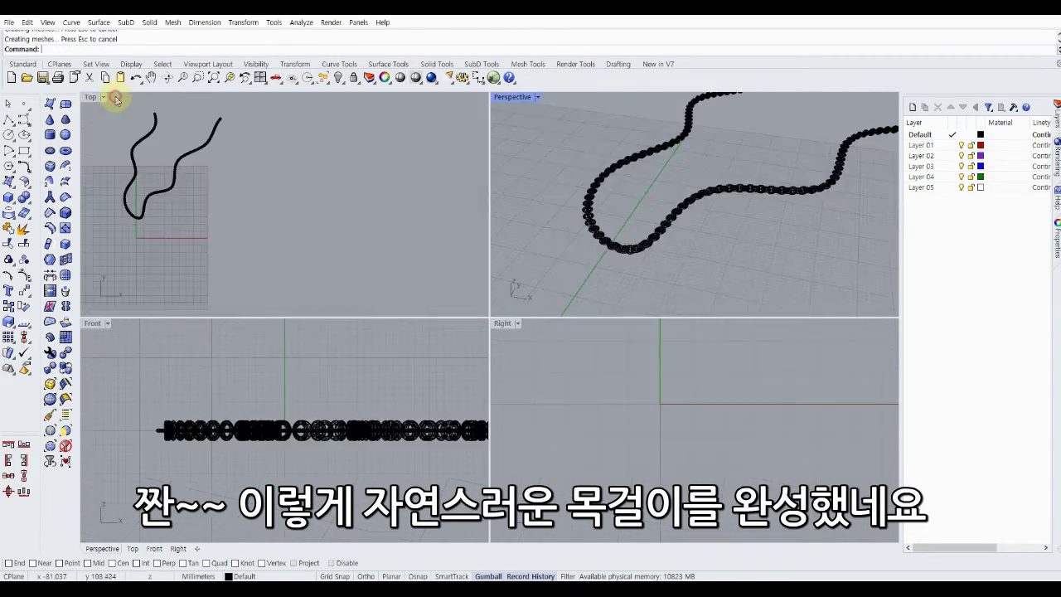
Create a sphere in the Top view just below the lowest point of the chain as the pendant body
{"action": "scroll", "coordinate": [145, 231], "scroll_direction": "down", "scroll_amount": 2}
{"action": "scroll", "coordinate": [141, 234], "scroll_direction": "up", "scroll_amount": 6}
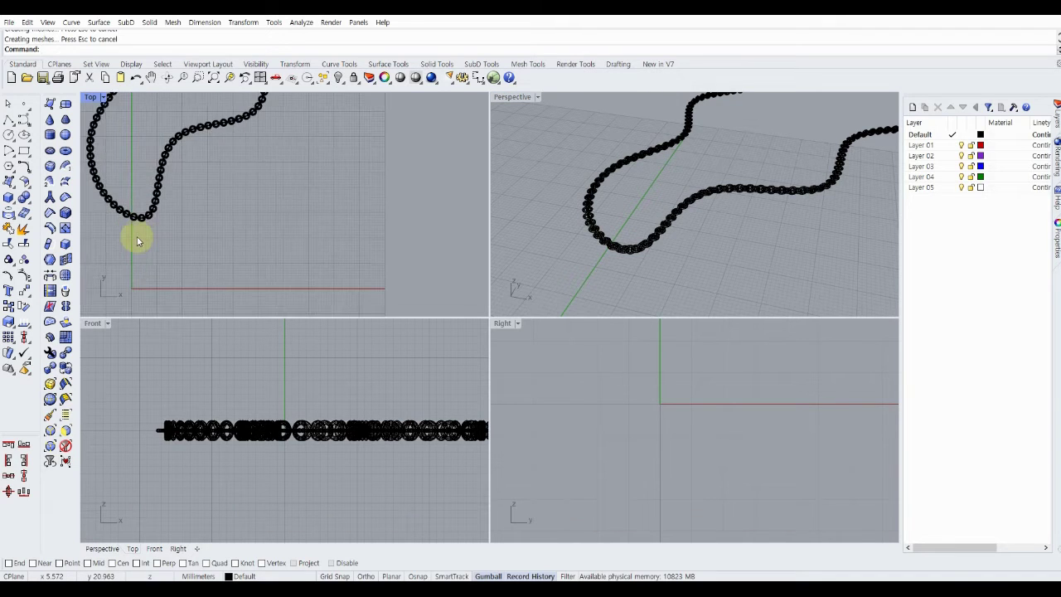
{"action": "left_click", "coordinate": [14, 204]}
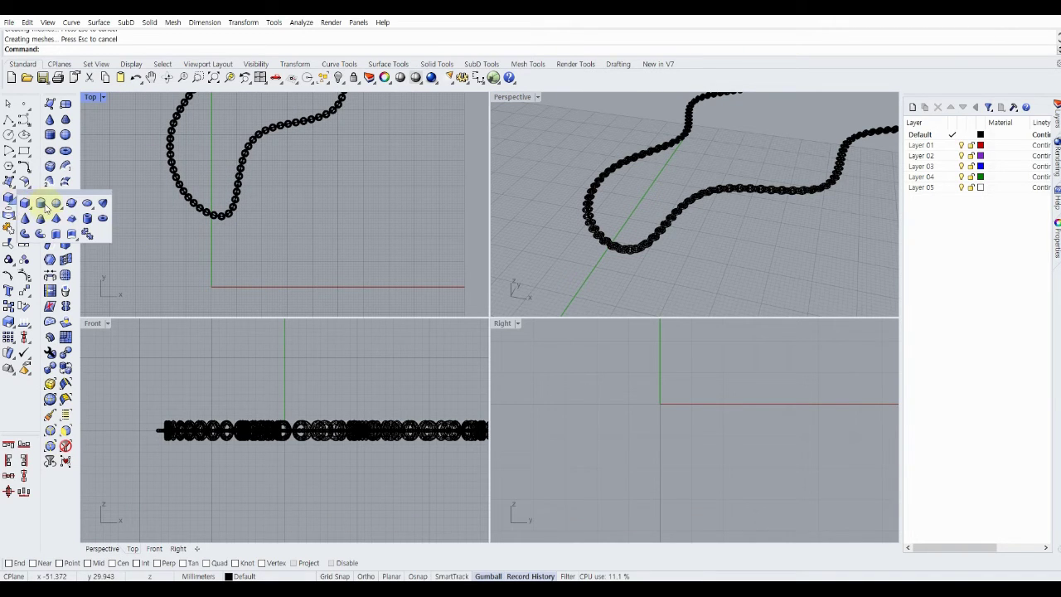
{"action": "left_click", "coordinate": [56, 204]}
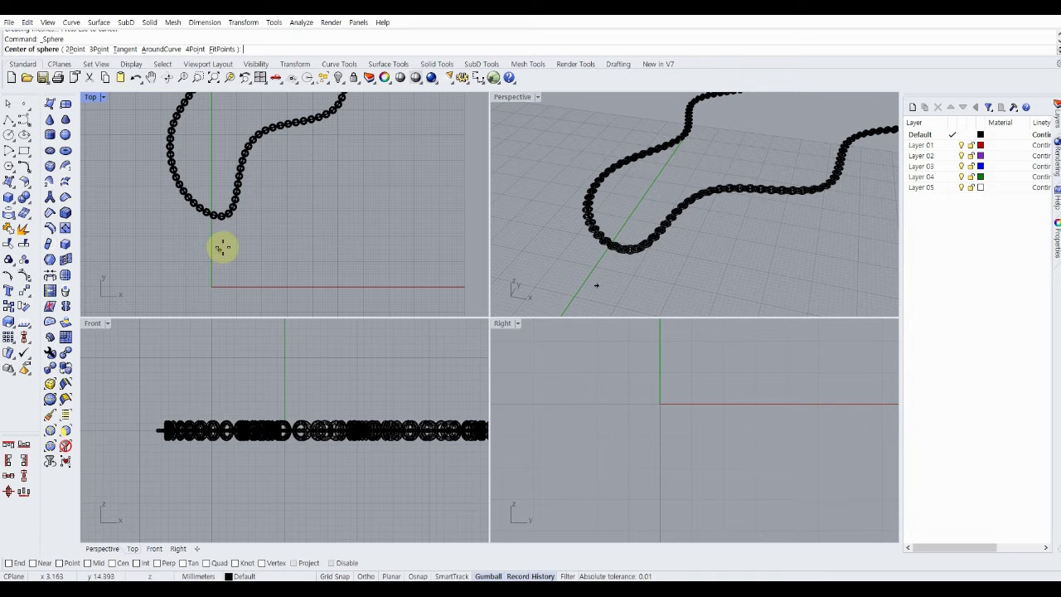
{"action": "left_click", "coordinate": [222, 246]}
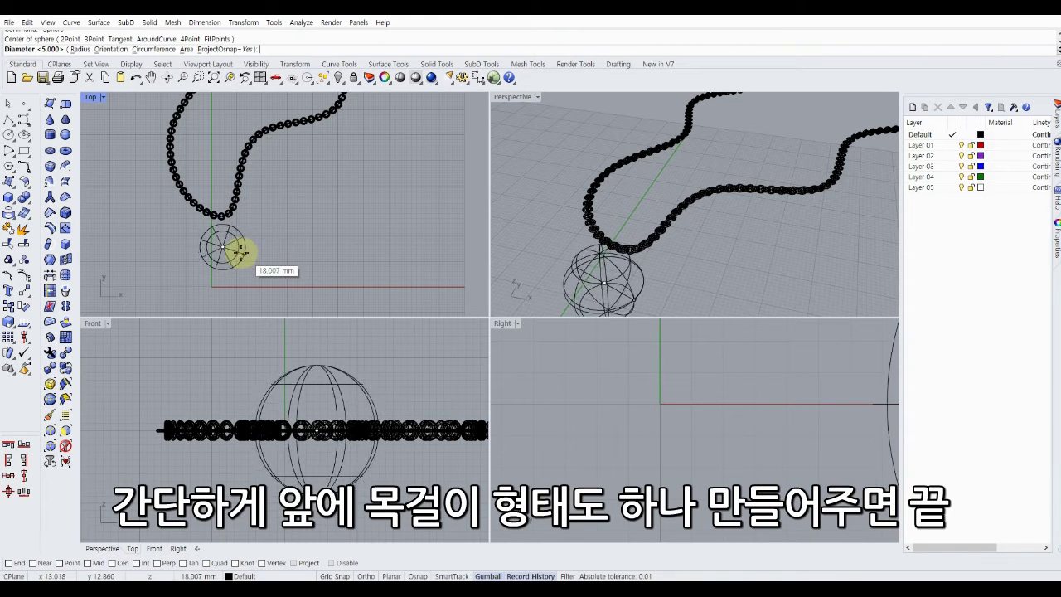
{"action": "left_click", "coordinate": [239, 251]}
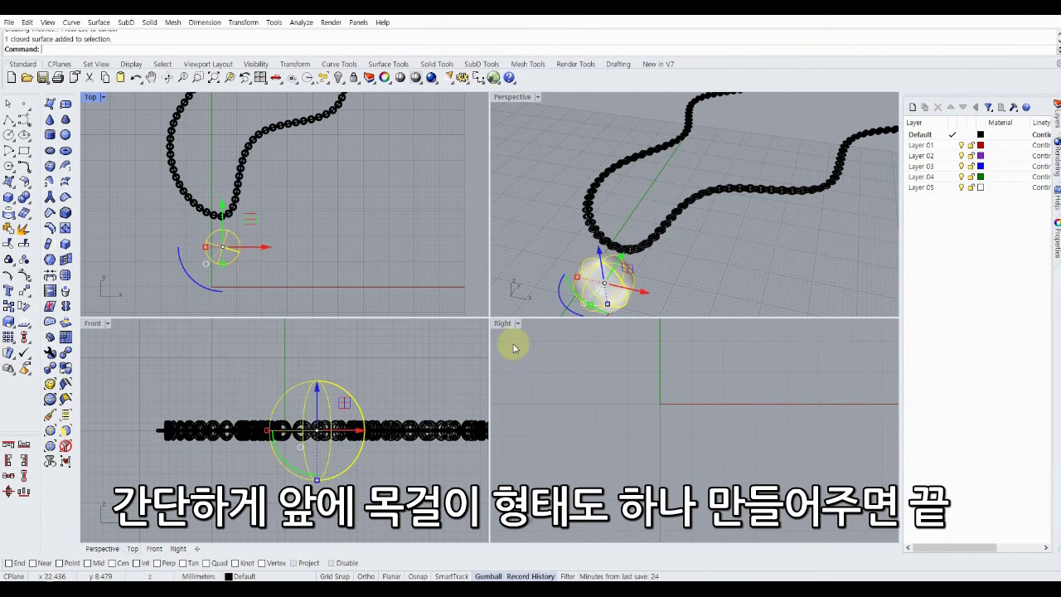
Scale the sphere vertically in the Right view to about a third of its height, forming a flattened pendant
{"action": "scroll", "coordinate": [754, 412], "scroll_direction": "down", "scroll_amount": 14}
{"action": "right_click_drag", "start_coordinate": [646, 411], "coordinate": [536, 414]}
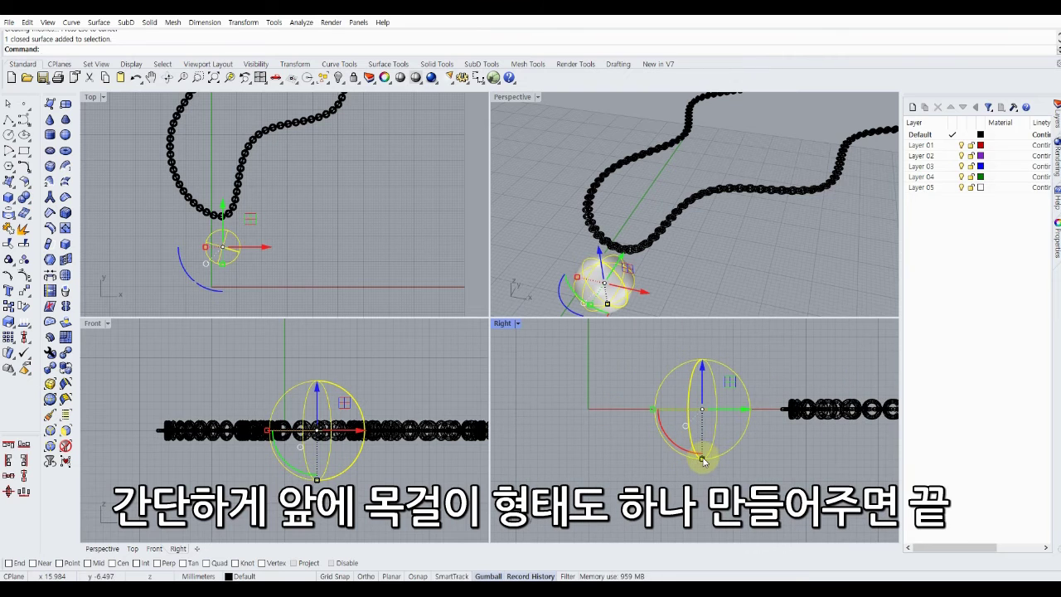
{"action": "left_click_drag", "start_coordinate": [703, 462], "coordinate": [705, 436]}
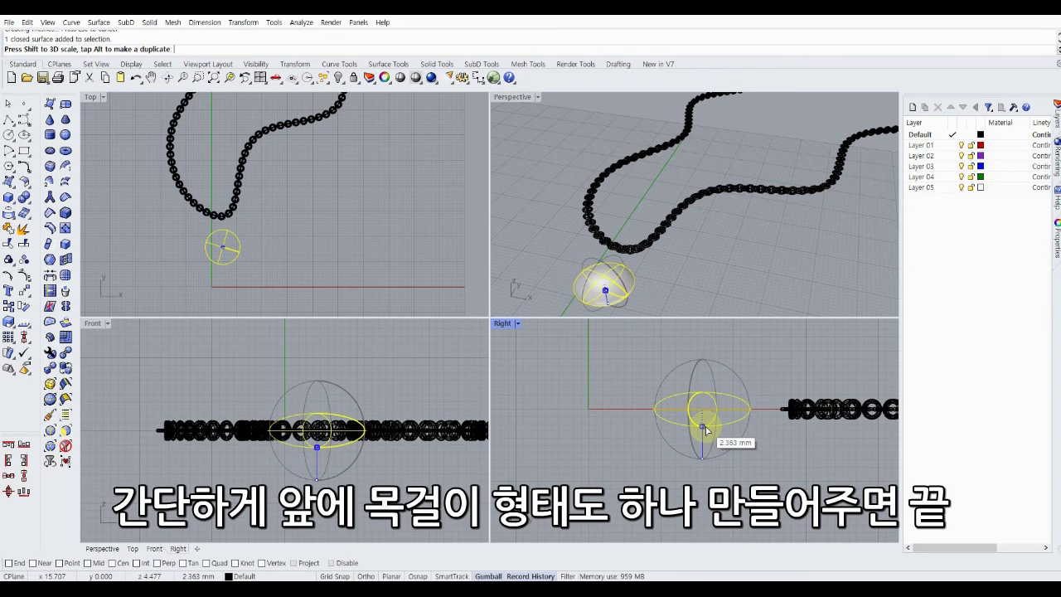
{"action": "left_click_drag", "start_coordinate": [706, 430], "coordinate": [702, 426]}
{"action": "left_click", "coordinate": [338, 278]}
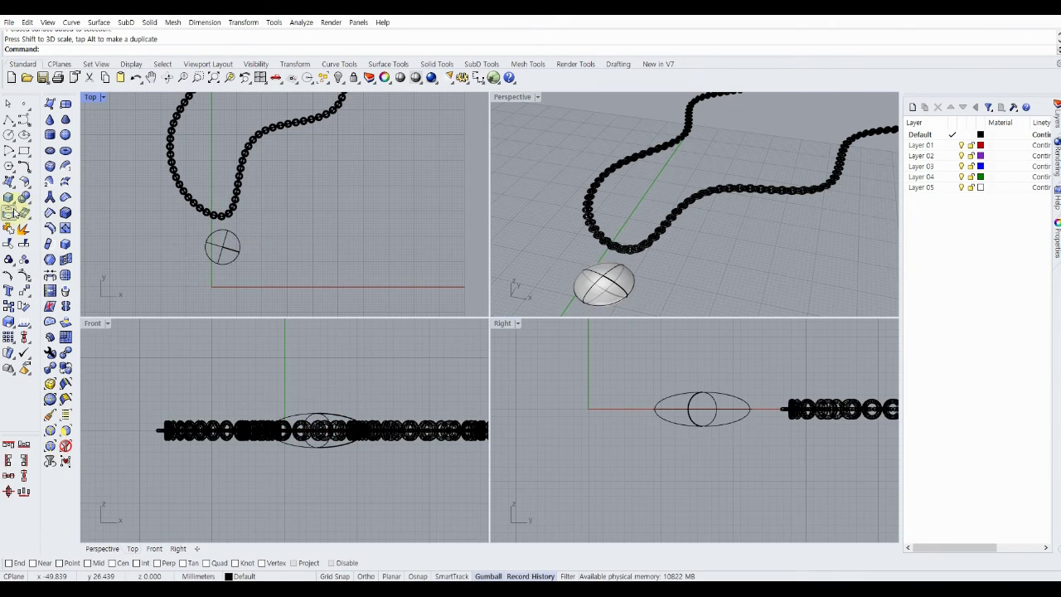
Create an upright torus in the Right view as a connecting ring, spanning from the pendant's edge to the first chain link
{"action": "left_click", "coordinate": [14, 203]}
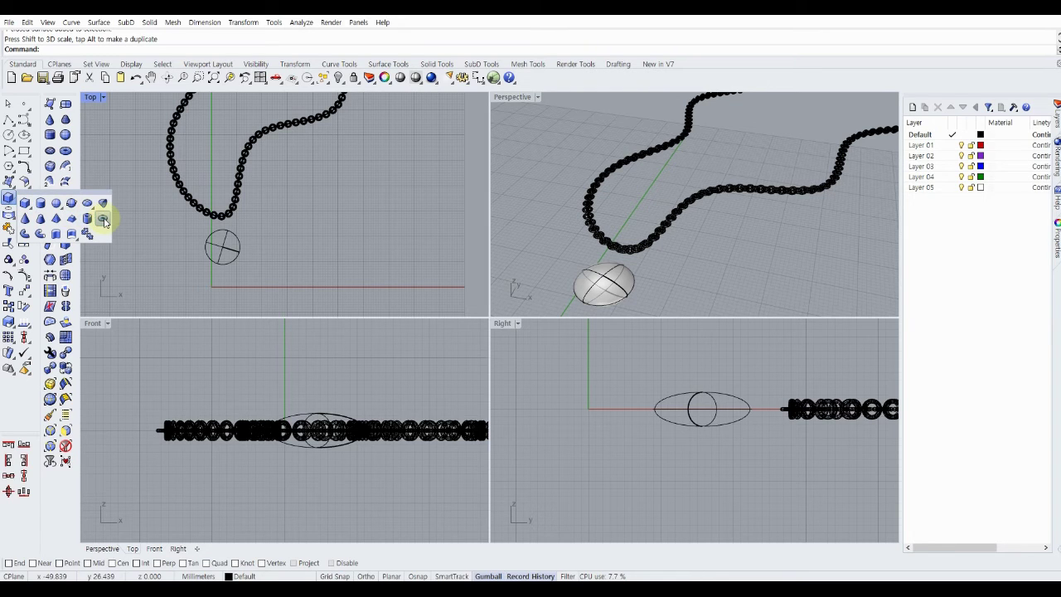
{"action": "left_click", "coordinate": [105, 220]}
{"action": "right_click_drag", "start_coordinate": [770, 409], "coordinate": [643, 408]}
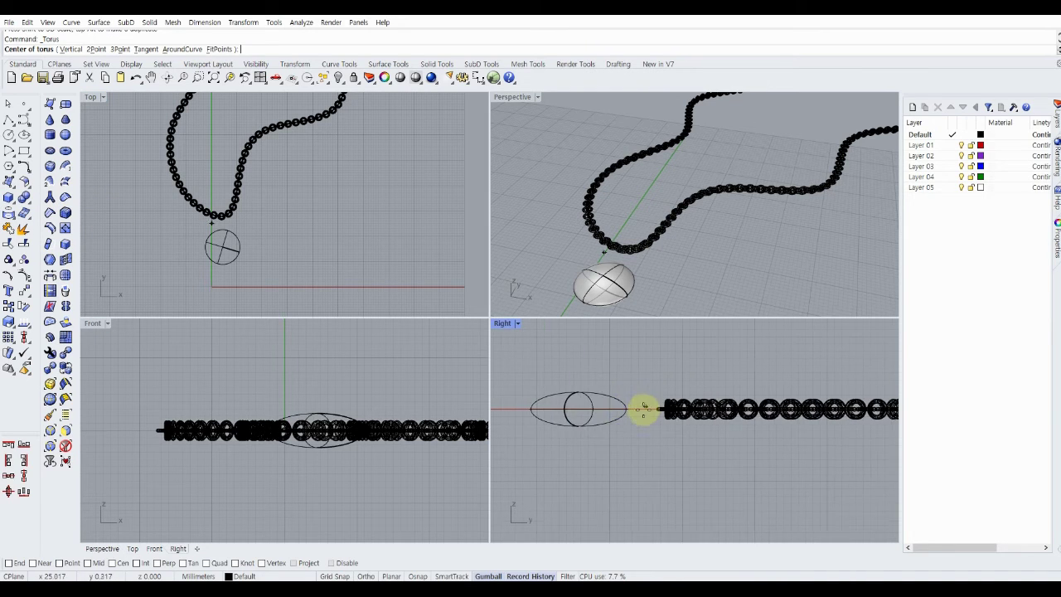
{"action": "scroll", "coordinate": [642, 408], "scroll_direction": "up", "scroll_amount": 3}
{"action": "left_click", "coordinate": [627, 412]}
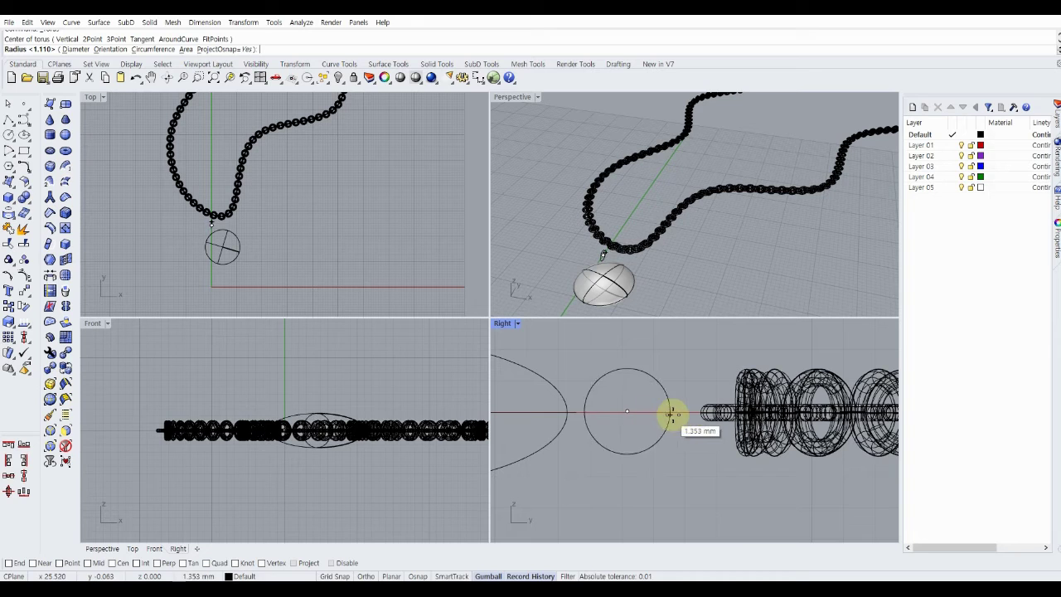
{"action": "left_click", "coordinate": [705, 412]}
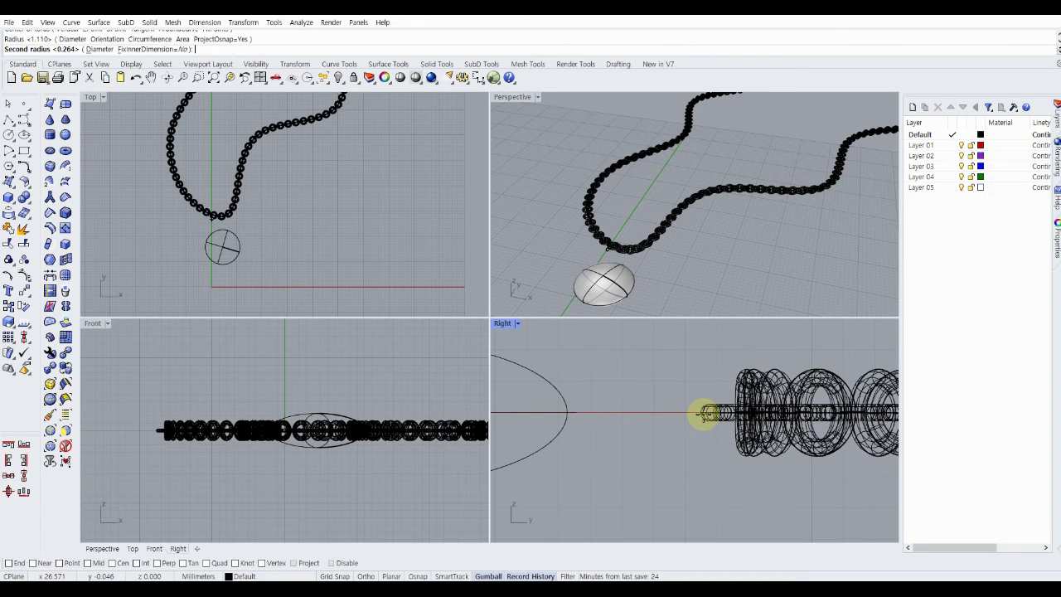
{"action": "left_click", "coordinate": [715, 411]}
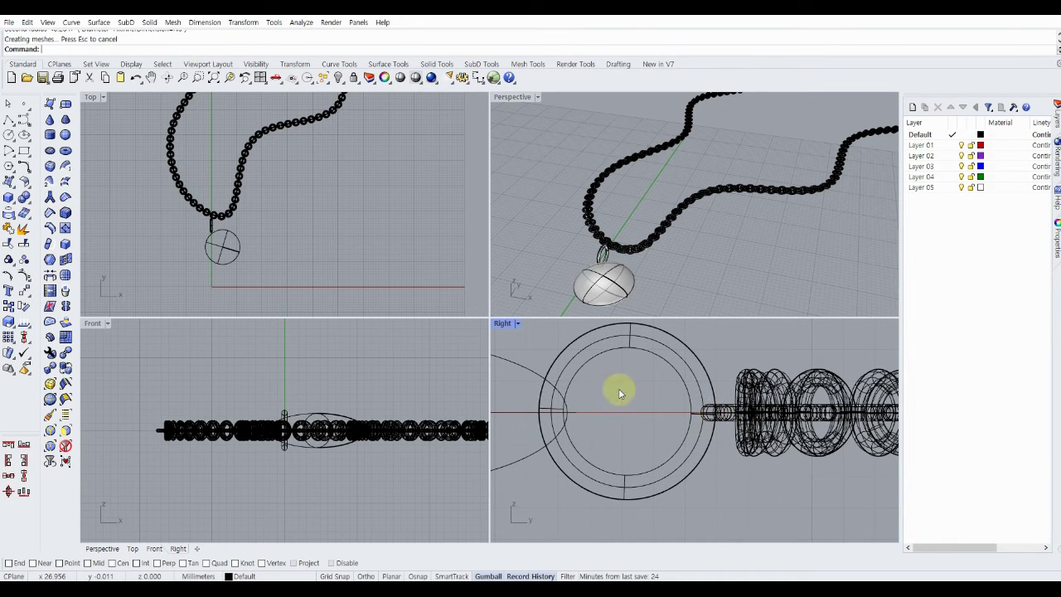
Shift the connecting ring slightly along Y toward the chain
{"action": "left_click", "coordinate": [567, 384]}
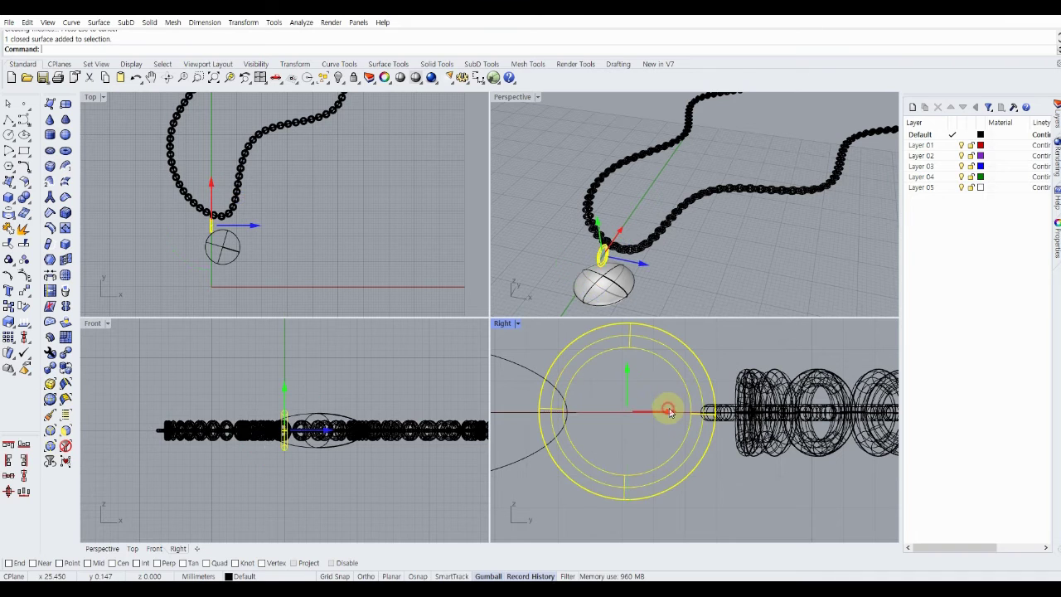
{"action": "left_click_drag", "start_coordinate": [670, 411], "coordinate": [676, 412]}
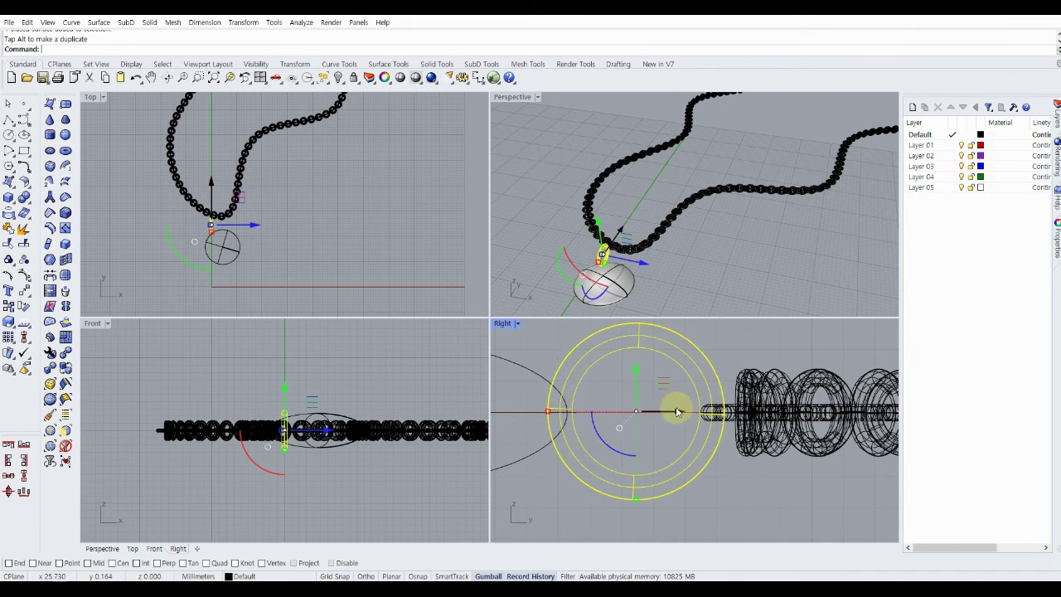
{"action": "left_click", "coordinate": [539, 352]}
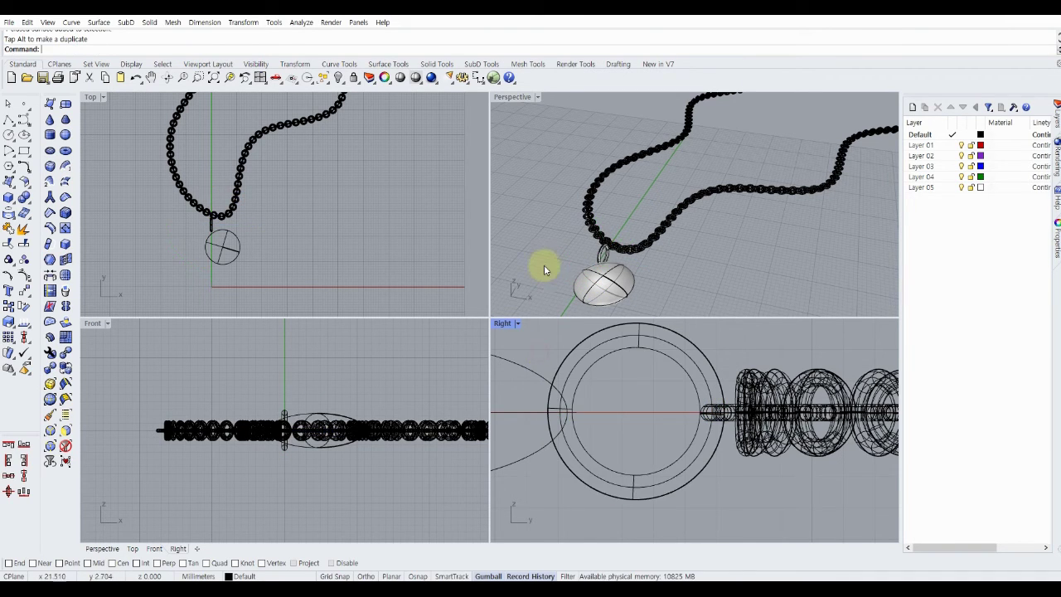
Move the flattened pendant along X in the Top view to centre it under the connecting ring
{"action": "left_click", "coordinate": [605, 255]}
{"action": "scroll", "coordinate": [263, 241], "scroll_direction": "up", "scroll_amount": 4}
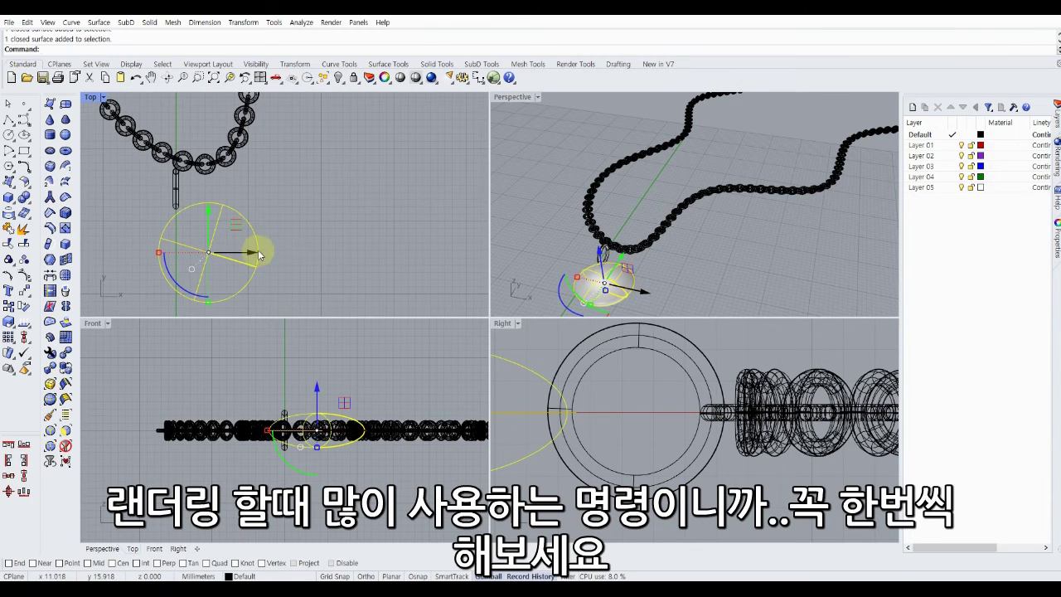
{"action": "left_click_drag", "start_coordinate": [251, 253], "coordinate": [179, 265]}
{"action": "scroll", "coordinate": [175, 214], "scroll_direction": "up", "scroll_amount": 5}
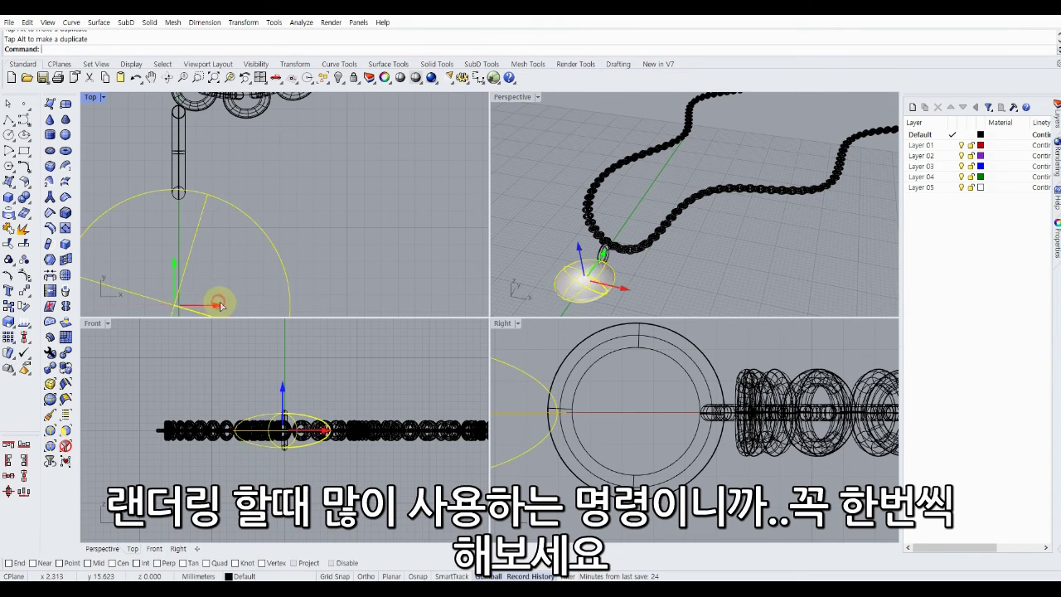
{"action": "left_click_drag", "start_coordinate": [222, 306], "coordinate": [223, 305]}
{"action": "left_click", "coordinate": [318, 180]}
{"action": "scroll", "coordinate": [252, 178], "scroll_direction": "down", "scroll_amount": 6}
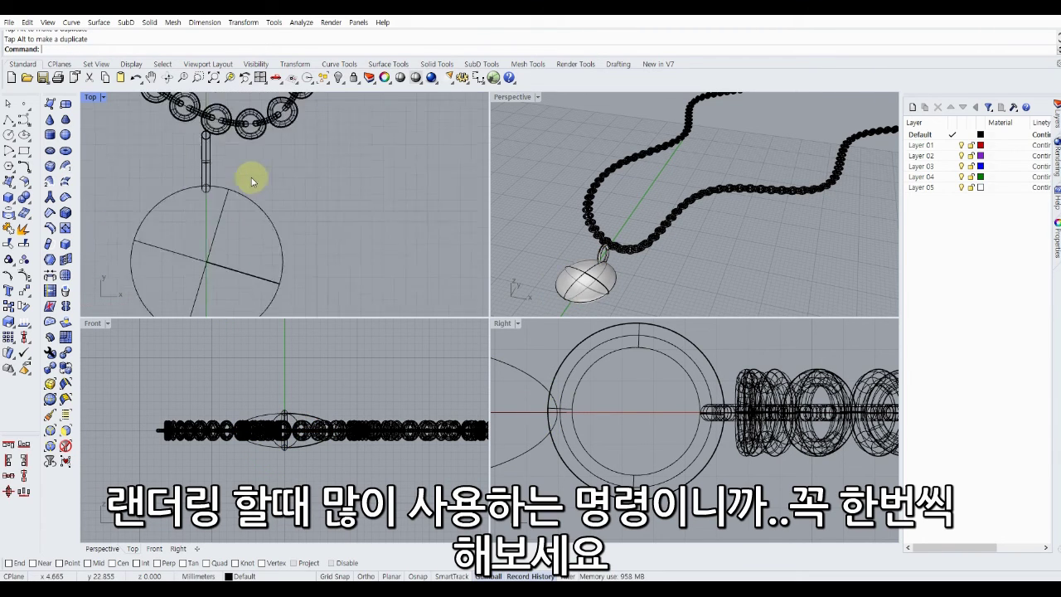
Move the ring and pendant together in the Top view so the ring hooks around the lowest part of the chain
{"action": "left_click_drag", "start_coordinate": [247, 176], "coordinate": [199, 209]}
{"action": "right_click_drag", "start_coordinate": [240, 189], "coordinate": [225, 238]}
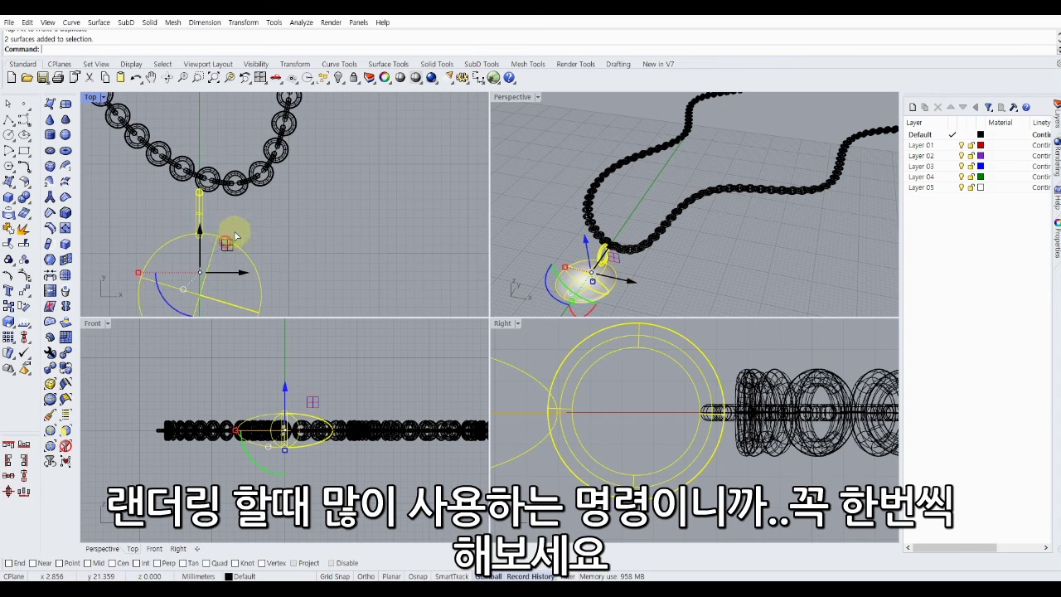
{"action": "left_click_drag", "start_coordinate": [235, 237], "coordinate": [252, 214]}
{"action": "left_click", "coordinate": [552, 188]}
Enlarge the Perspective view and show the finished necklace with its pendant in Rendered display mode
{"action": "right_click_drag", "start_coordinate": [566, 170], "coordinate": [636, 236], "text": "shift"}
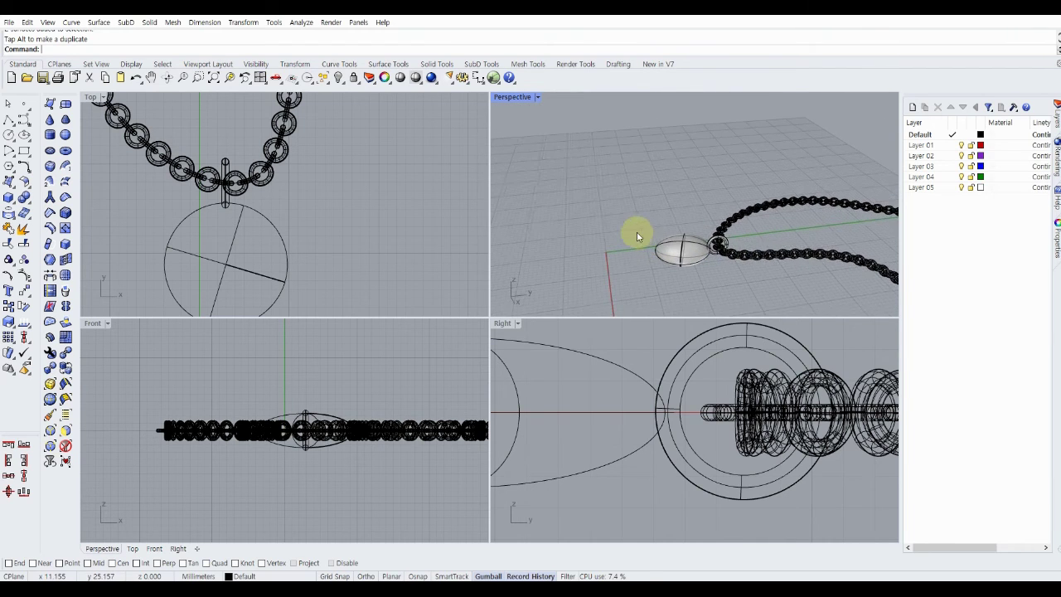
{"action": "scroll", "coordinate": [630, 382], "scroll_direction": "down", "scroll_amount": 3}
{"action": "right_click_drag", "start_coordinate": [687, 280], "coordinate": [638, 256]}
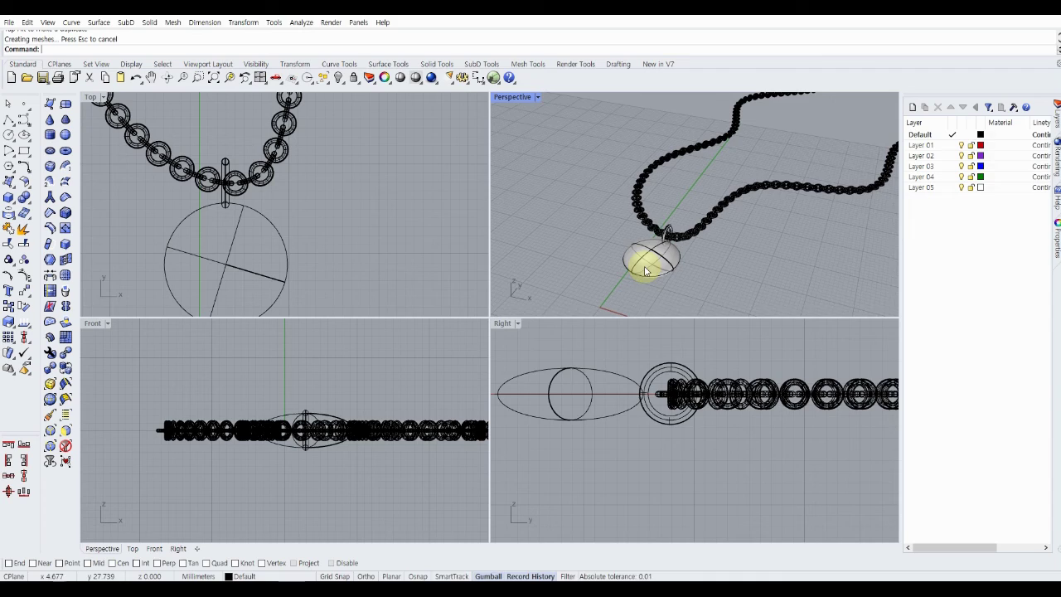
{"action": "double_click", "coordinate": [520, 98]}
{"action": "right_click_drag", "start_coordinate": [386, 166], "coordinate": [288, 213]}
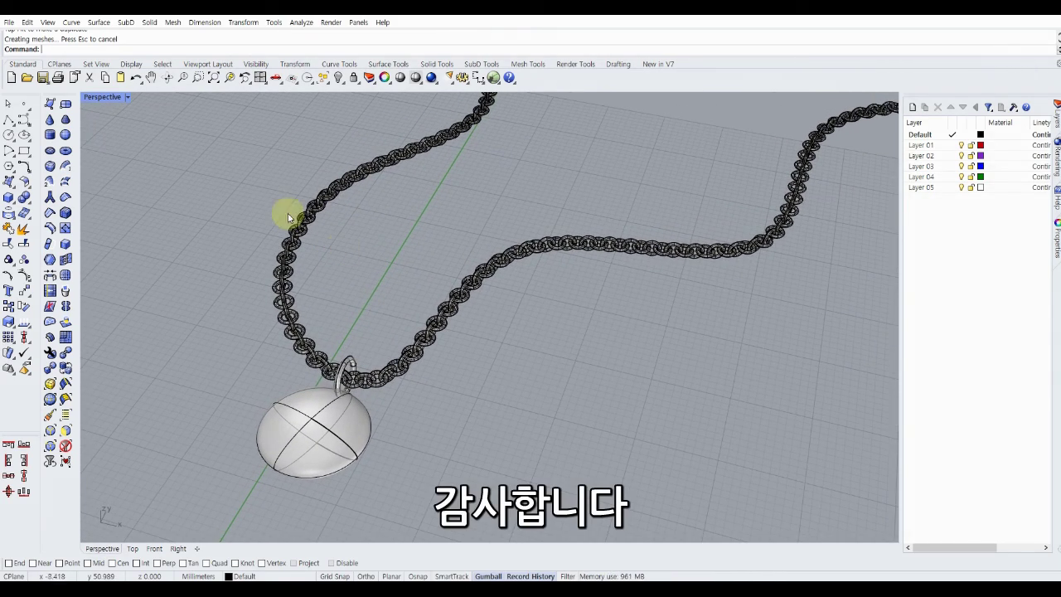
{"action": "left_click", "coordinate": [129, 98]}
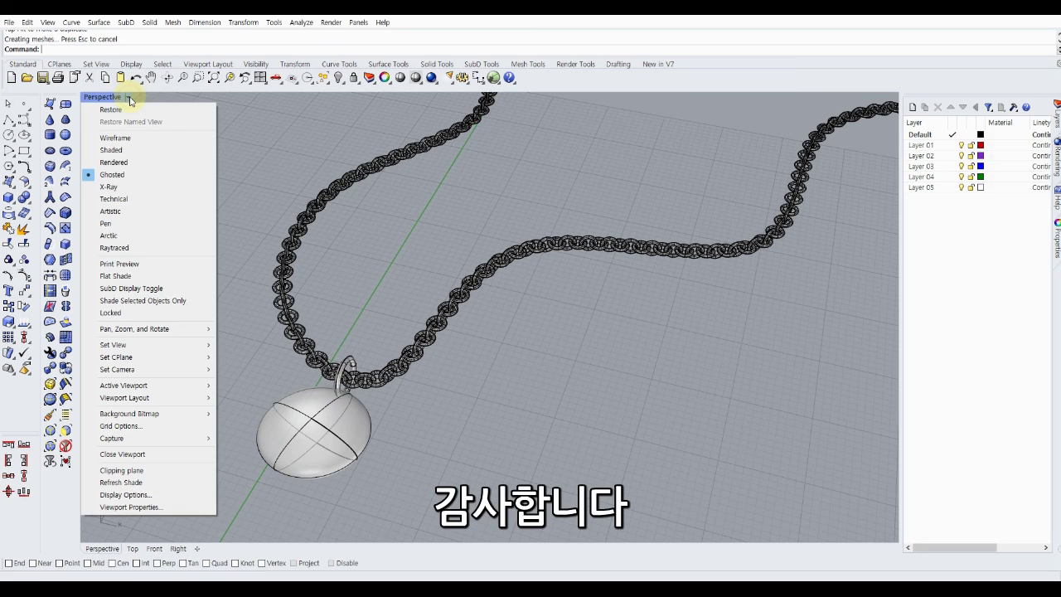
{"action": "left_click", "coordinate": [116, 162]}
{"action": "mouse_move", "coordinate": [210, 218]}
{"action": "right_mouse_down"}
{"action": "mouse_move", "coordinate": [260, 225]}
{"action": "mouse_move", "coordinate": [216, 214]}
{"action": "mouse_move", "coordinate": [195, 230]}
{"action": "right_mouse_up"}
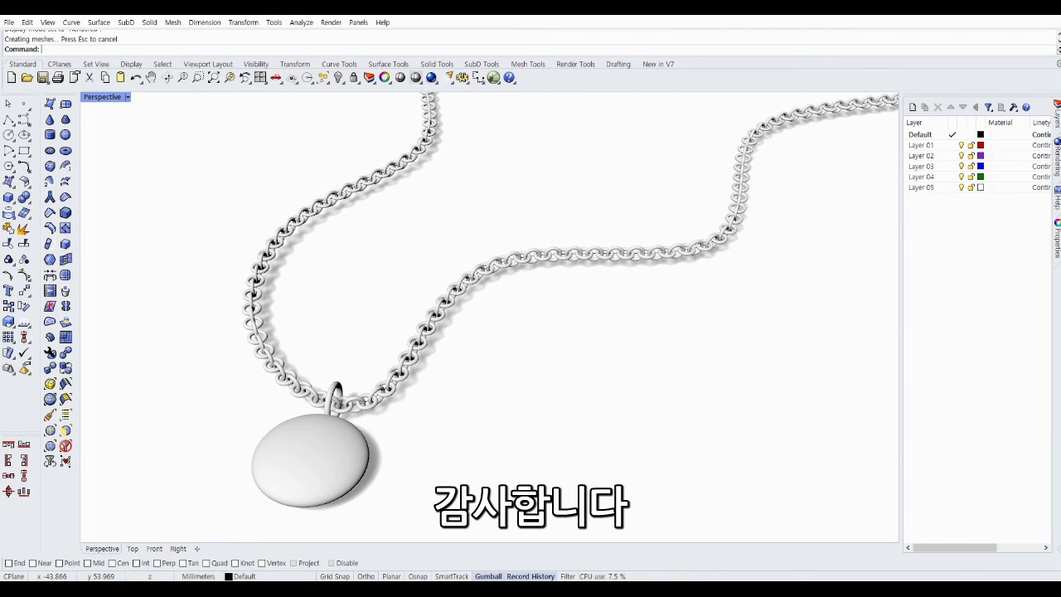